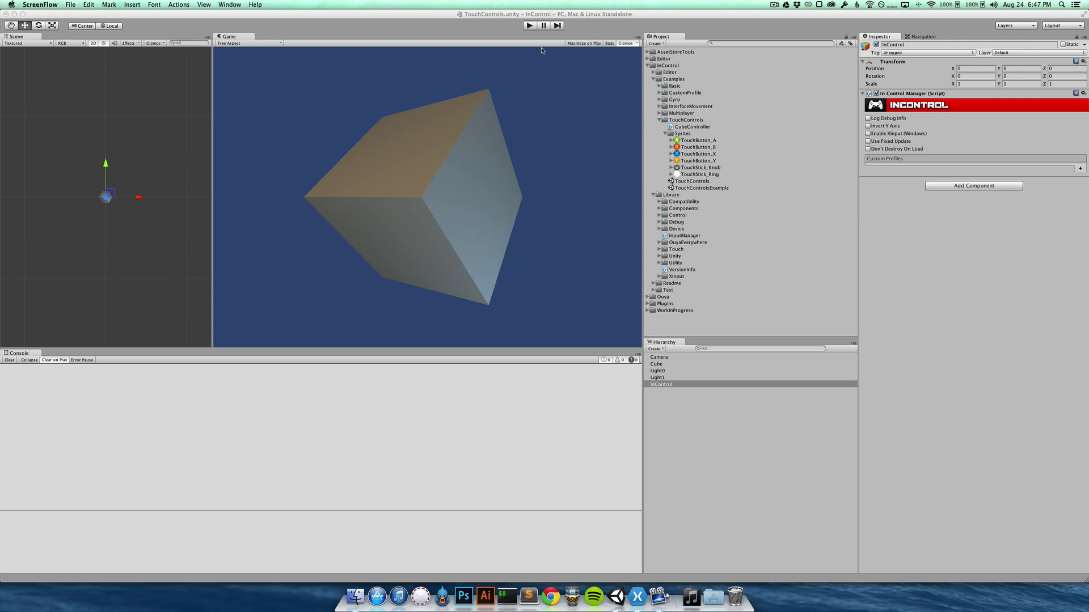
Step: Briefly preview the scene, then add an InControl Touch Manager from the Hierarchy's Create menu
{"action": "left_click", "coordinate": [529, 26]}
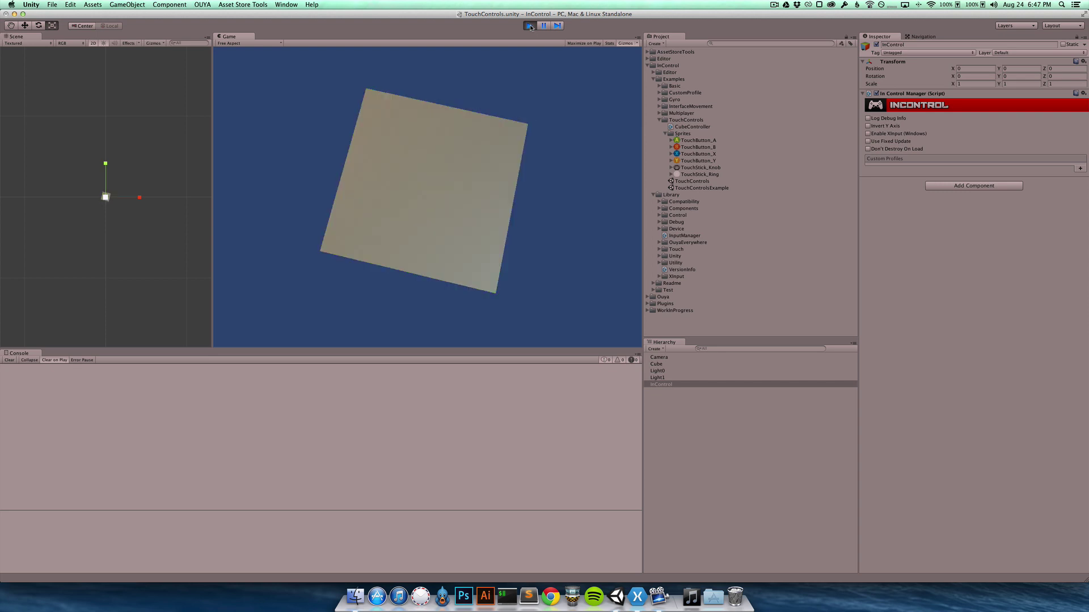
{"action": "left_click", "coordinate": [529, 25]}
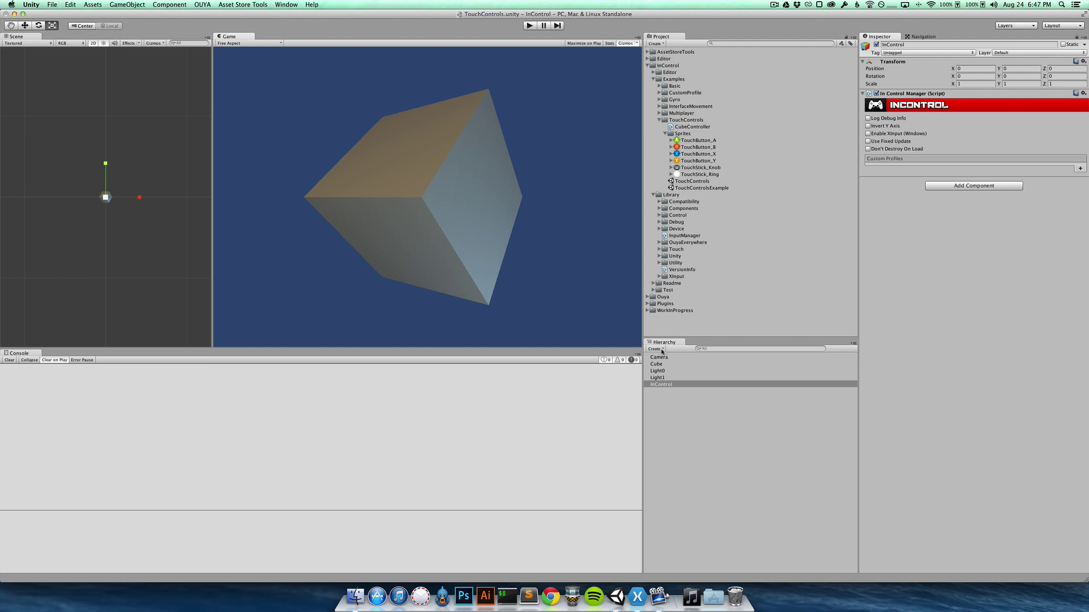
{"action": "left_click", "coordinate": [657, 349]}
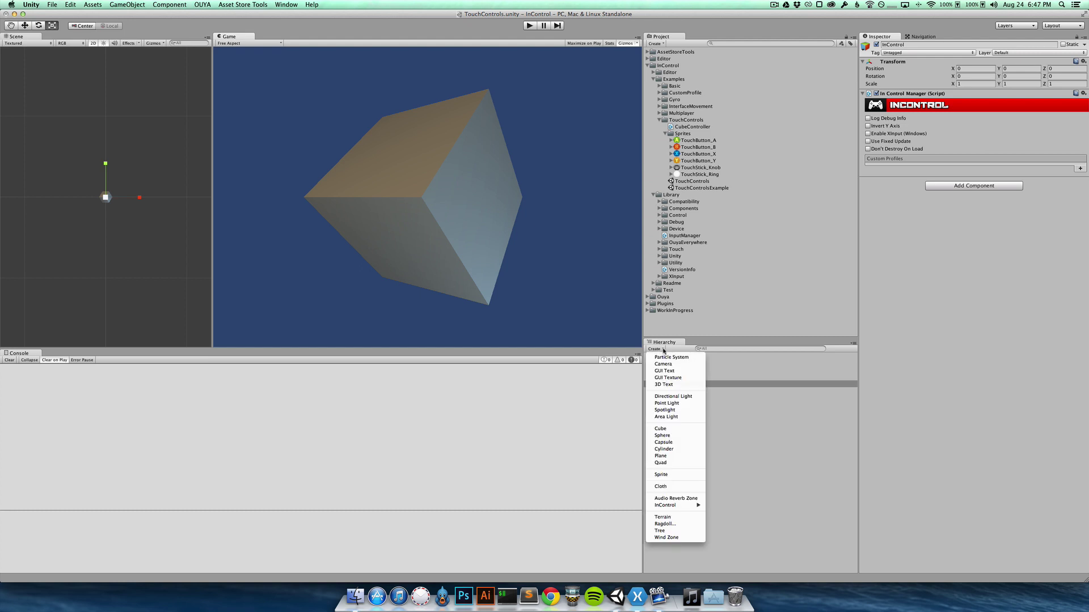
{"action": "mouse_move", "coordinate": [678, 506]}
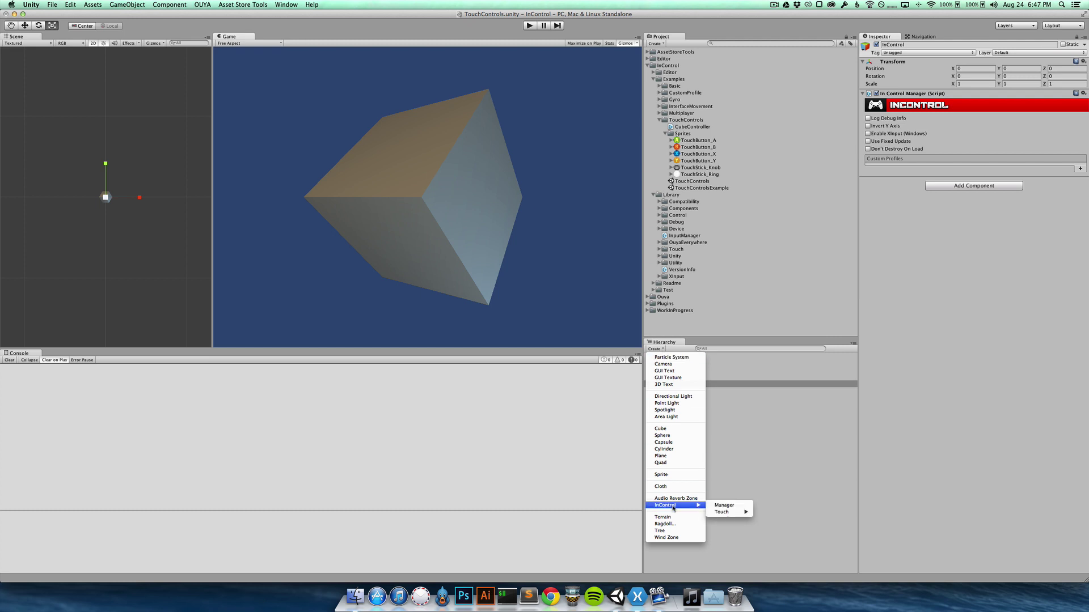
{"action": "mouse_move", "coordinate": [731, 512]}
{"action": "left_click", "coordinate": [766, 513]}
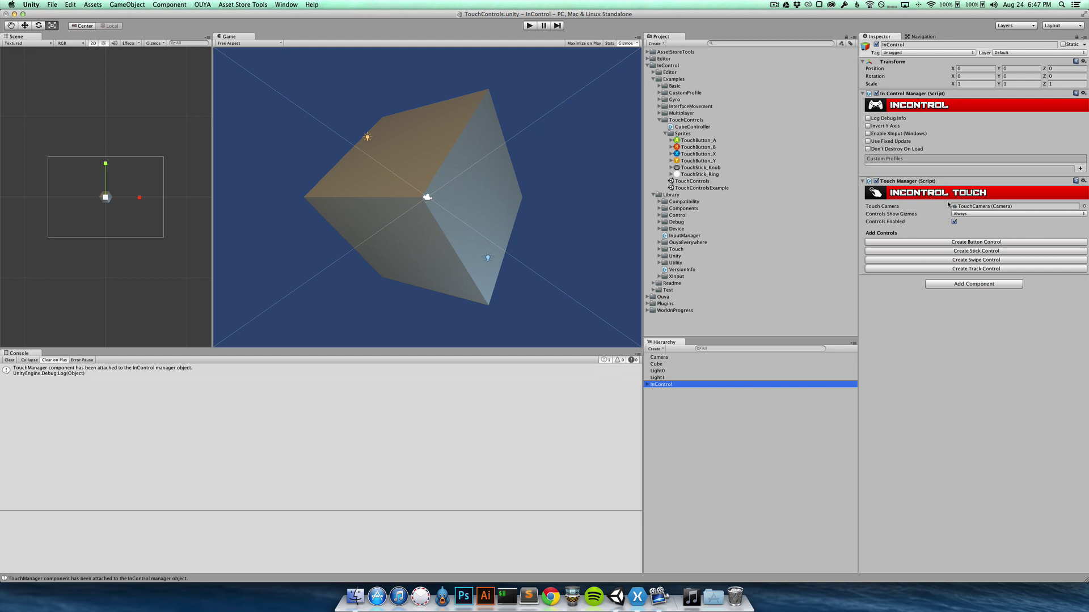
Step: Expand InControl, inspect the new TouchCamera child's camera settings, and reselect InControl
{"action": "left_click", "coordinate": [648, 385]}
{"action": "left_click", "coordinate": [686, 392]}
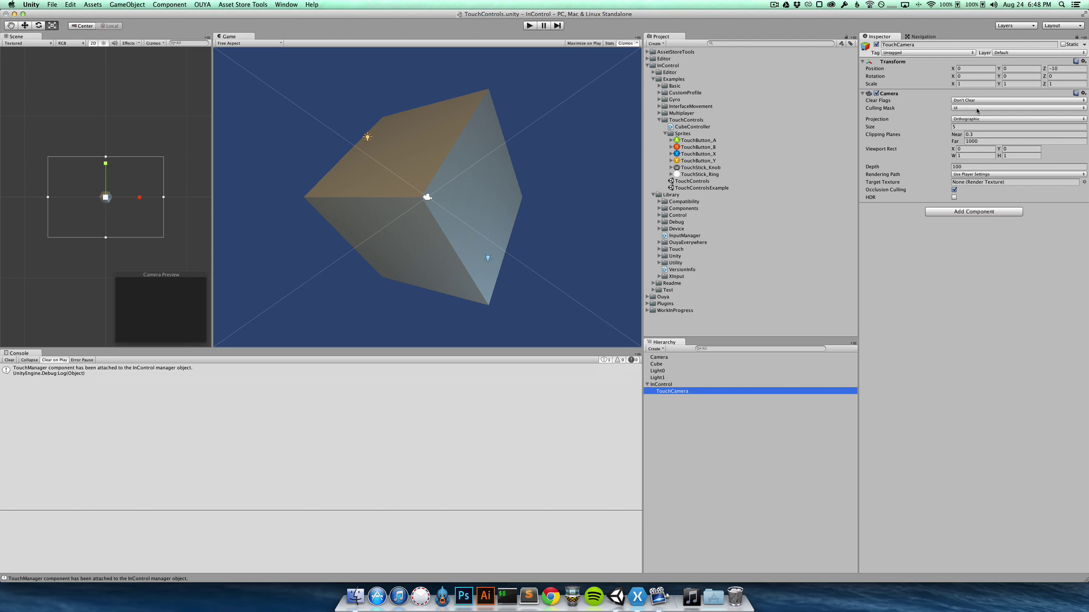
{"action": "left_click", "coordinate": [670, 385]}
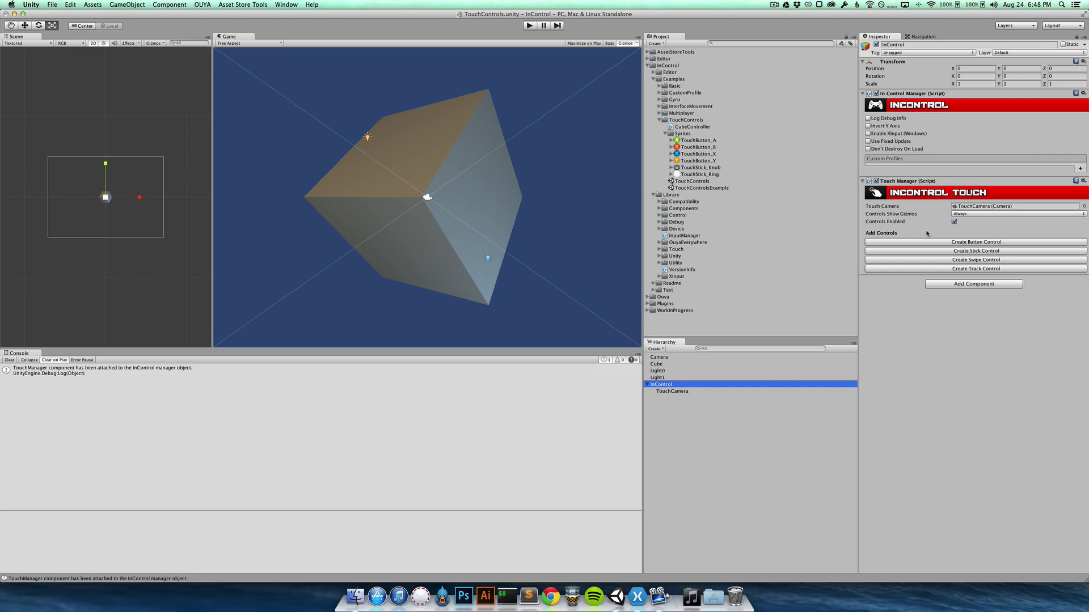
Step: Create a touch button control with Percent offsets, Allow Slide Toggle on, and target Action1
{"action": "left_click", "coordinate": [971, 242]}
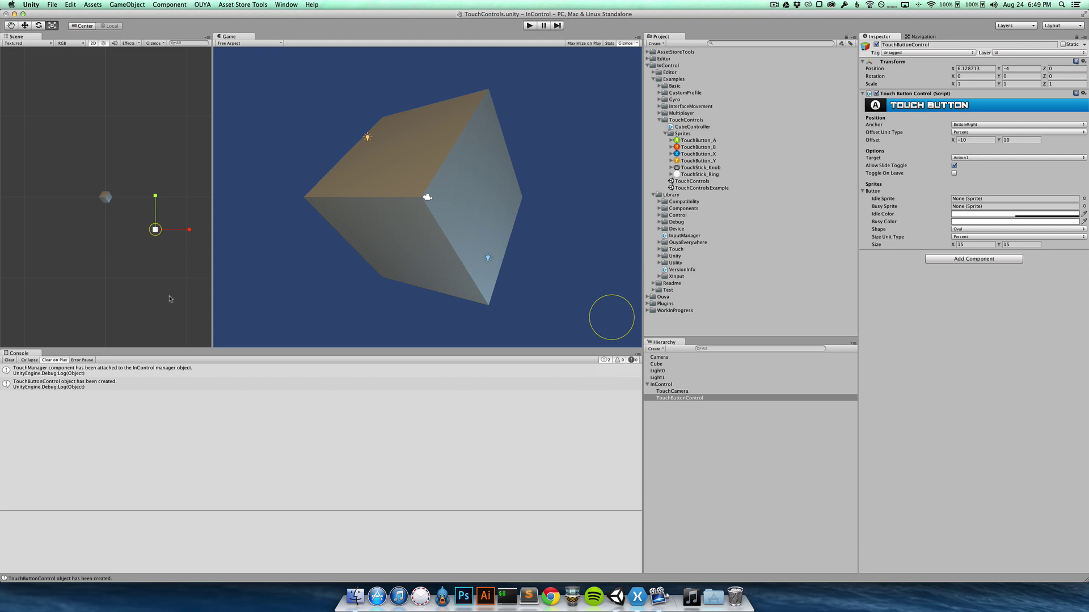
{"action": "mouse_move", "coordinate": [417, 349]}
{"action": "left_mouse_down"}
{"action": "mouse_move", "coordinate": [418, 243]}
{"action": "mouse_move", "coordinate": [419, 358]}
{"action": "left_mouse_up"}
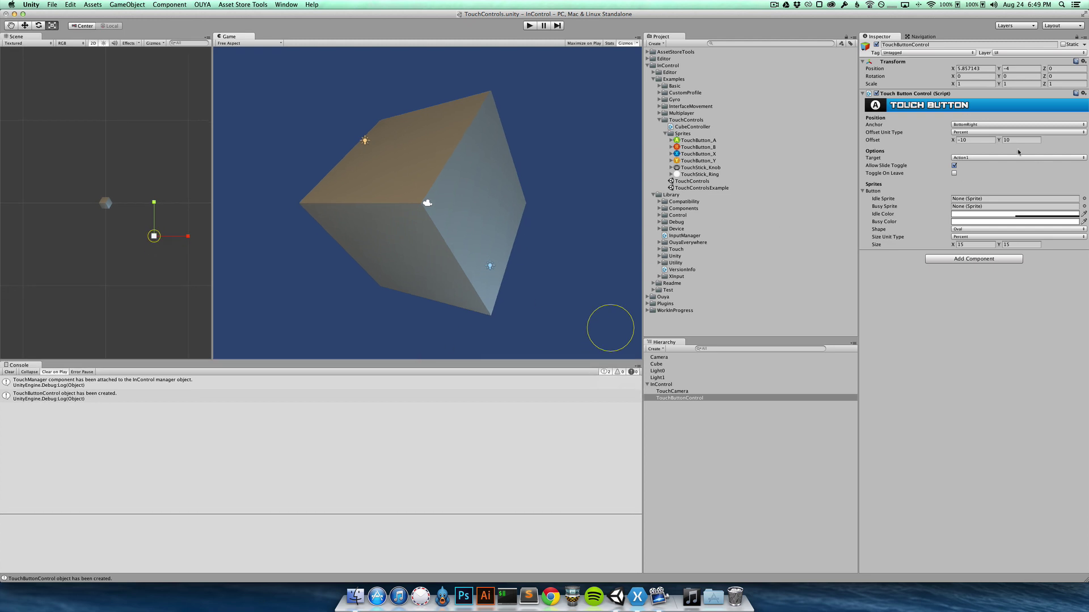
{"action": "left_click", "coordinate": [969, 132]}
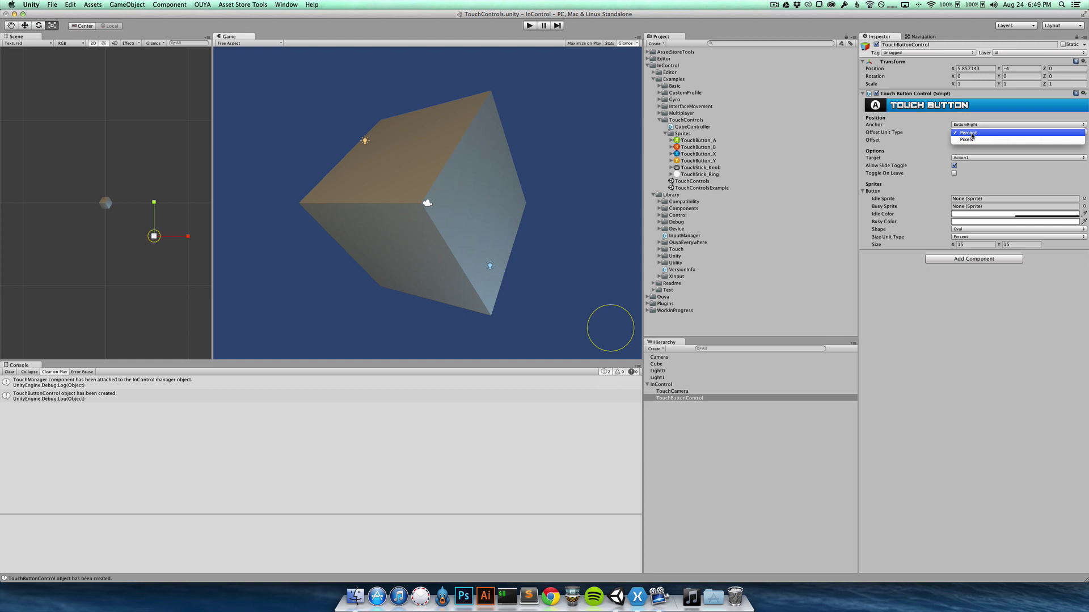
{"action": "left_click", "coordinate": [971, 134]}
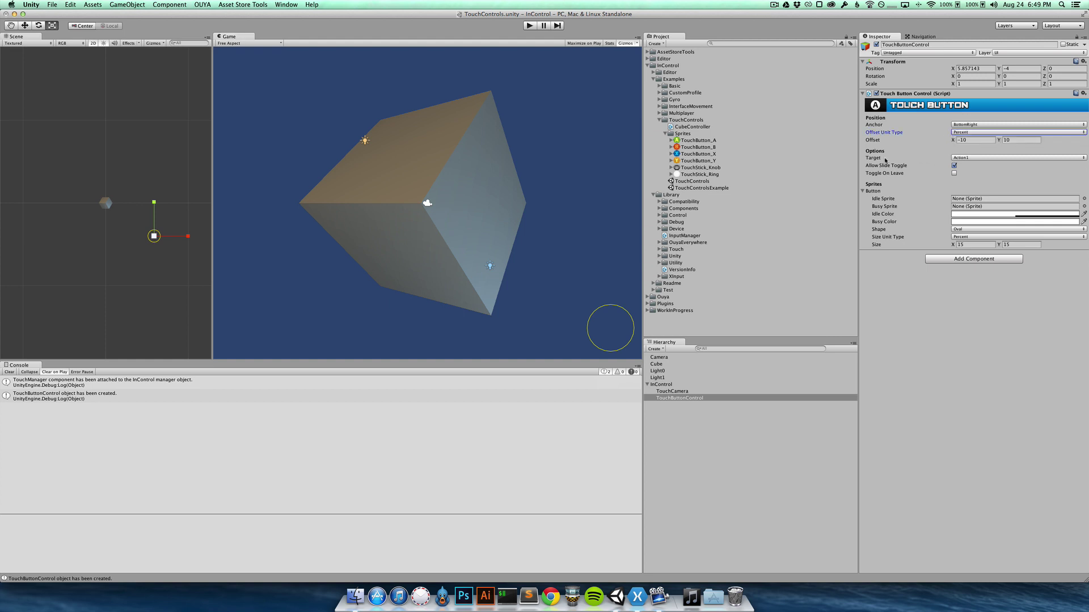
{"action": "left_click", "coordinate": [954, 165]}
{"action": "left_click", "coordinate": [974, 158]}
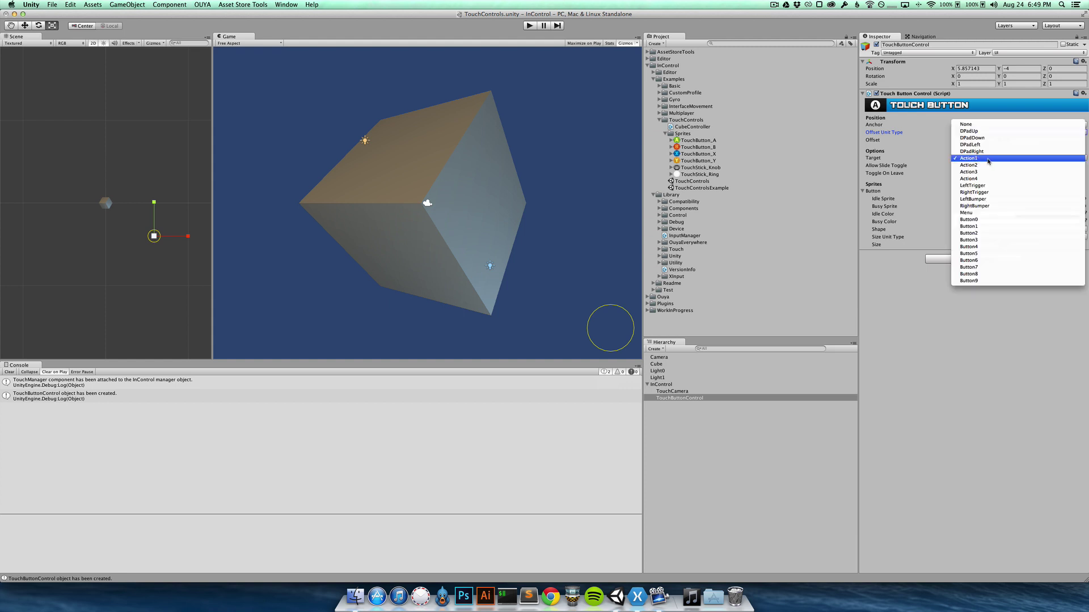
{"action": "left_click", "coordinate": [987, 160]}
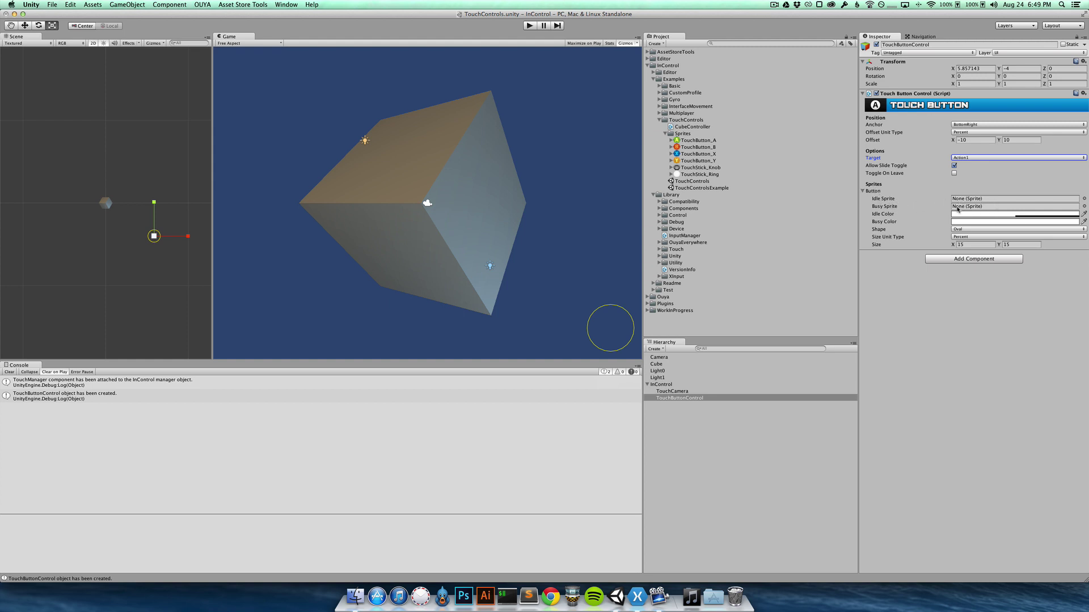
Step: Set TouchButton_A as the idle and busy sprites, and keep the button shape Oval
{"action": "left_click_drag", "start_coordinate": [713, 142], "coordinate": [987, 199]}
{"action": "left_click_drag", "start_coordinate": [716, 142], "coordinate": [974, 211]}
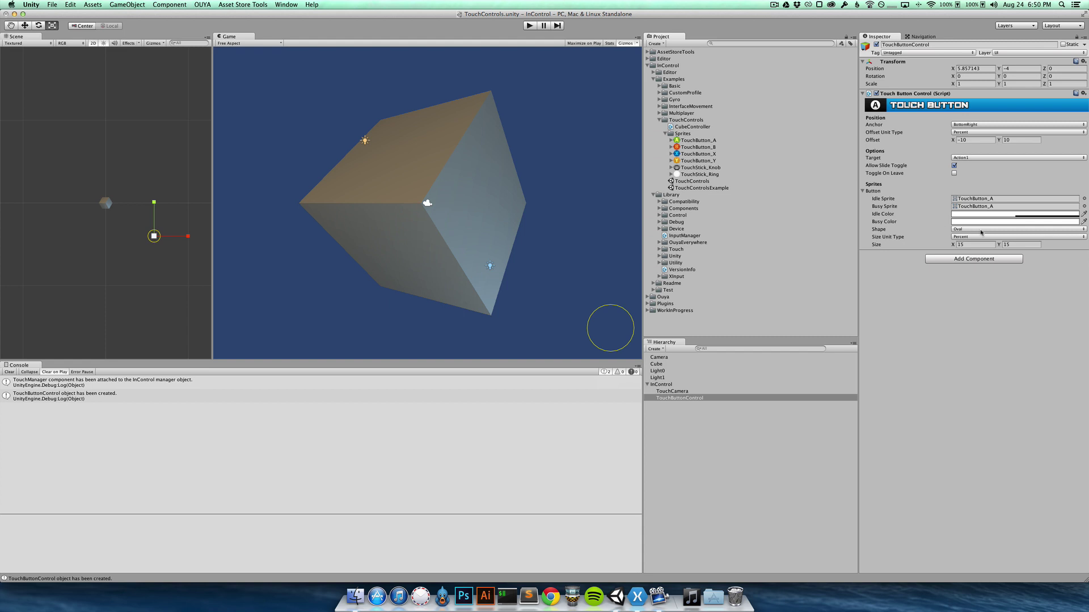
{"action": "left_click", "coordinate": [980, 232]}
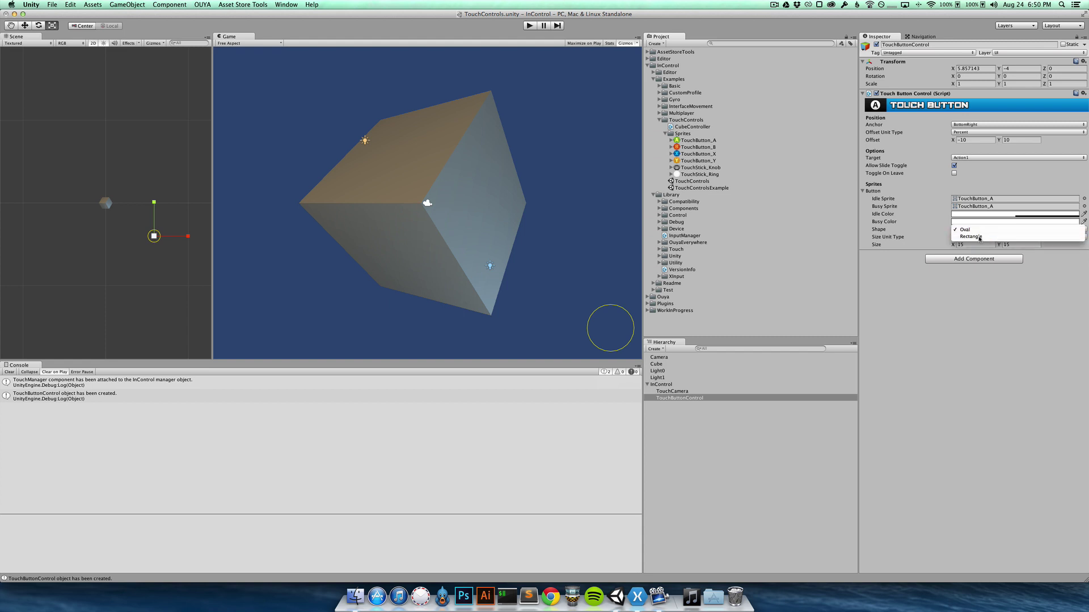
{"action": "left_click", "coordinate": [970, 237]}
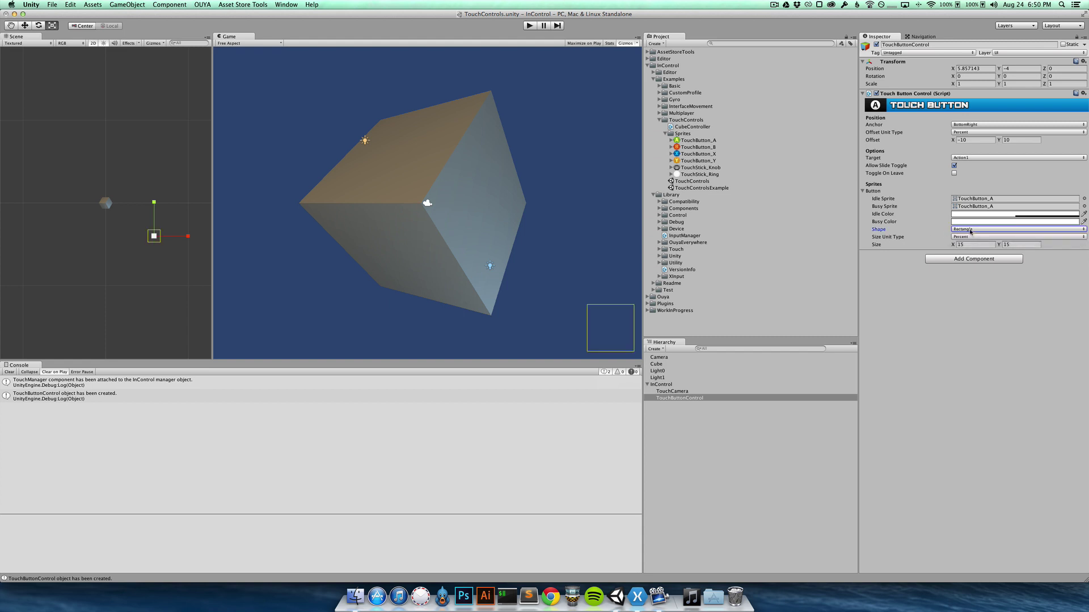
{"action": "left_click", "coordinate": [970, 230]}
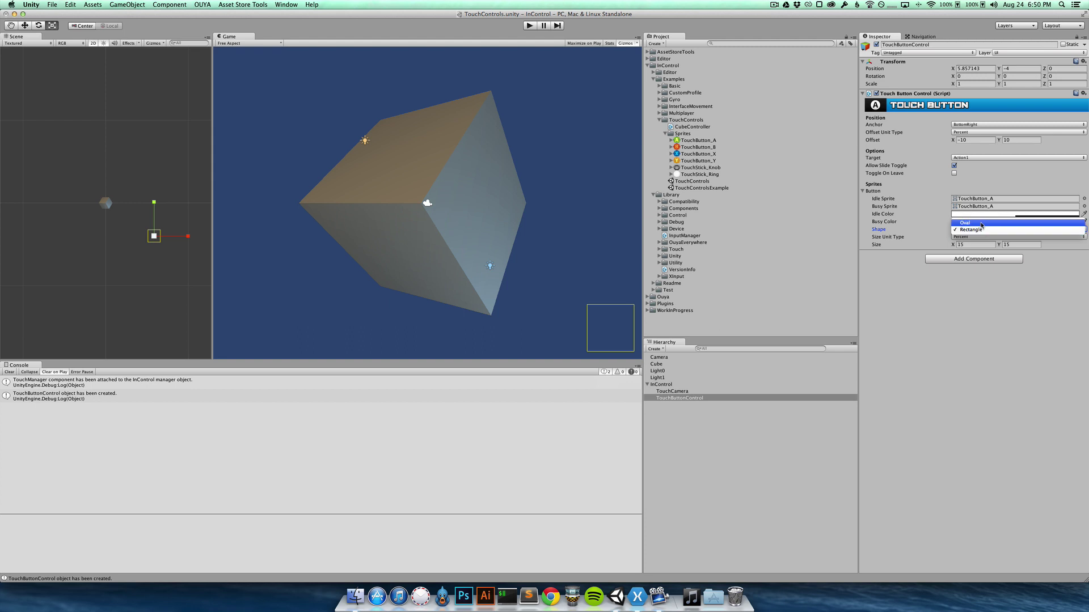
{"action": "left_click", "coordinate": [981, 224]}
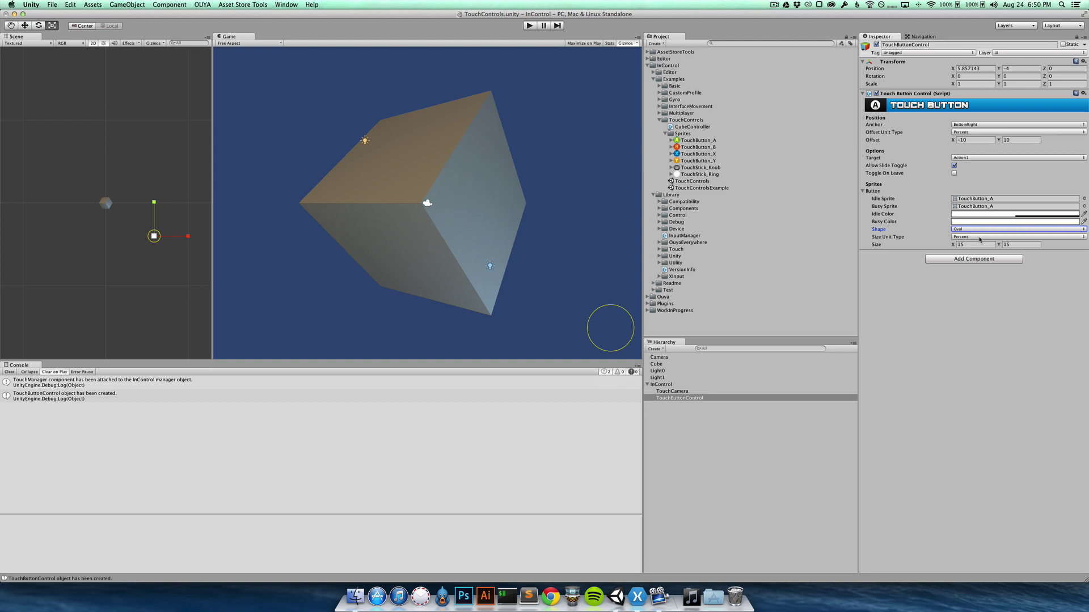
Step: Keep the button size unit in Percent and start Play mode
{"action": "left_click", "coordinate": [983, 237]}
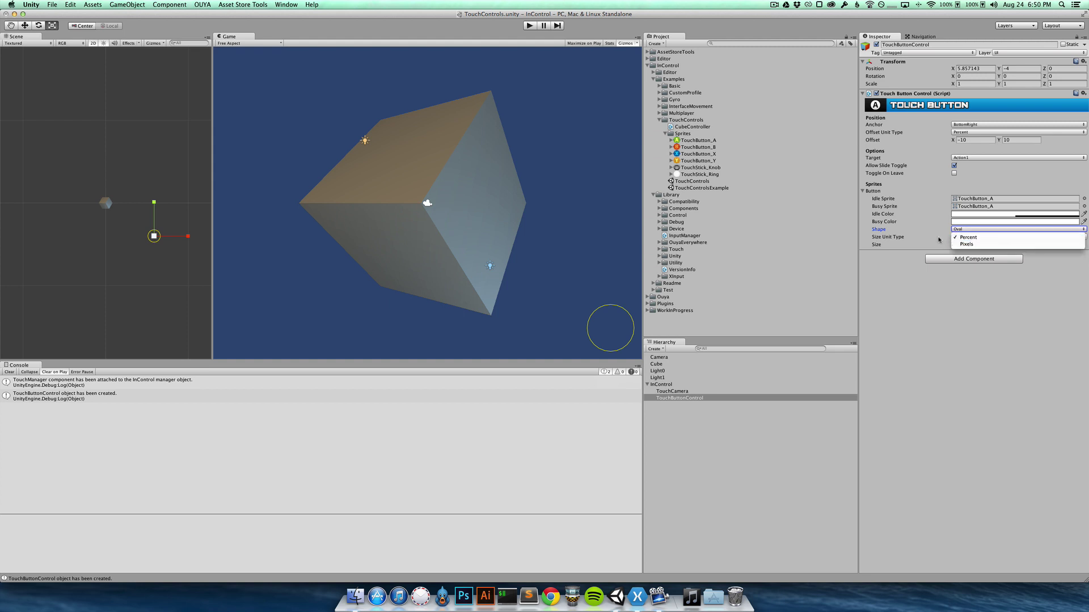
{"action": "left_click", "coordinate": [957, 238]}
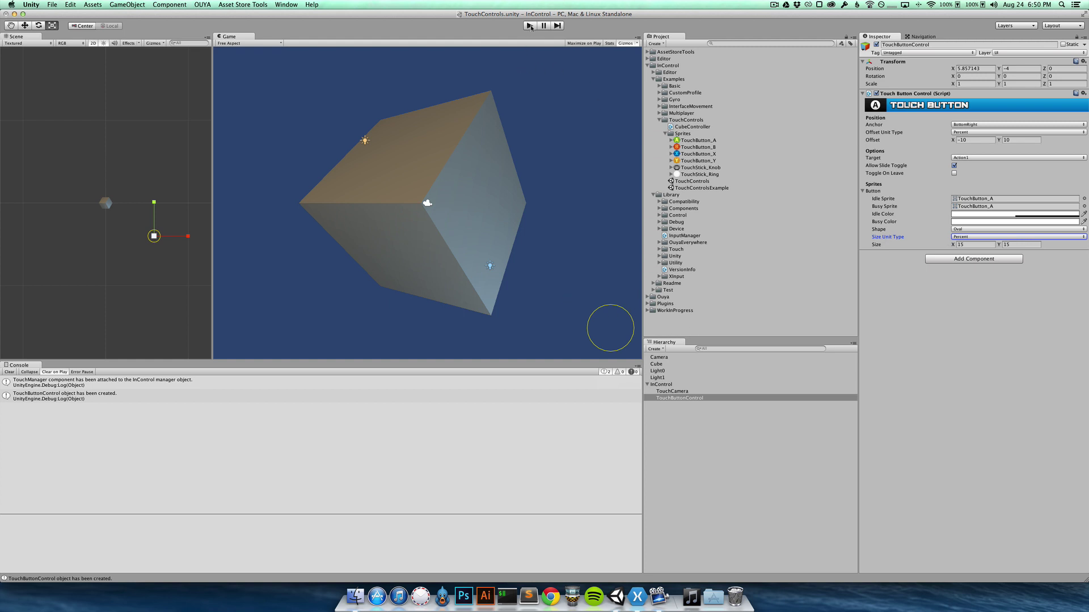
{"action": "left_click", "coordinate": [529, 27]}
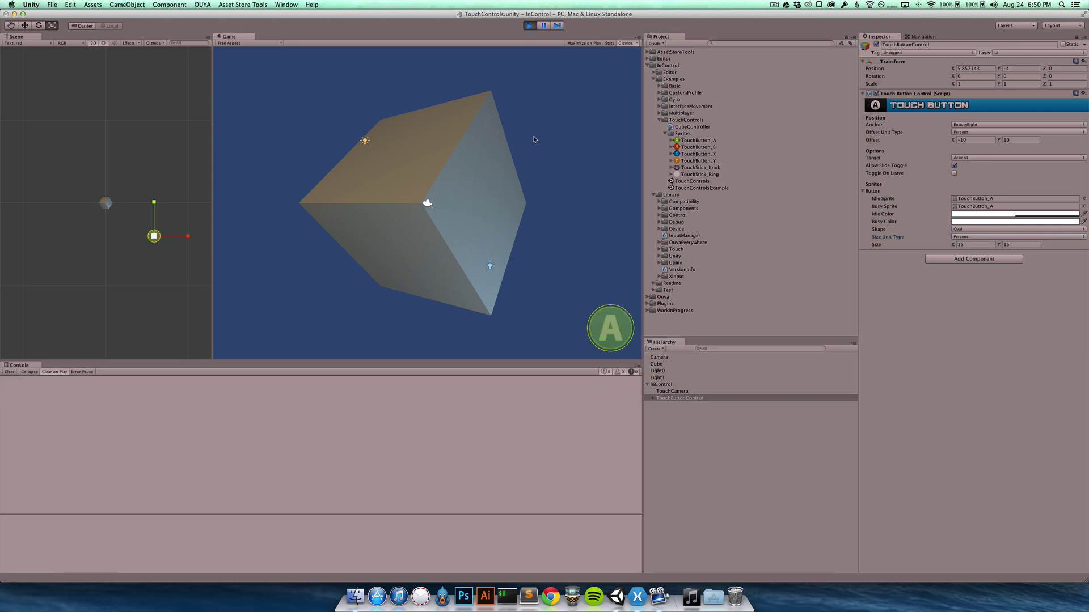
Step: Tap the A touch button repeatedly in the Game view, flashing the cube green
{"action": "left_click", "coordinate": [618, 330]}
{"action": "left_click", "coordinate": [618, 330]}
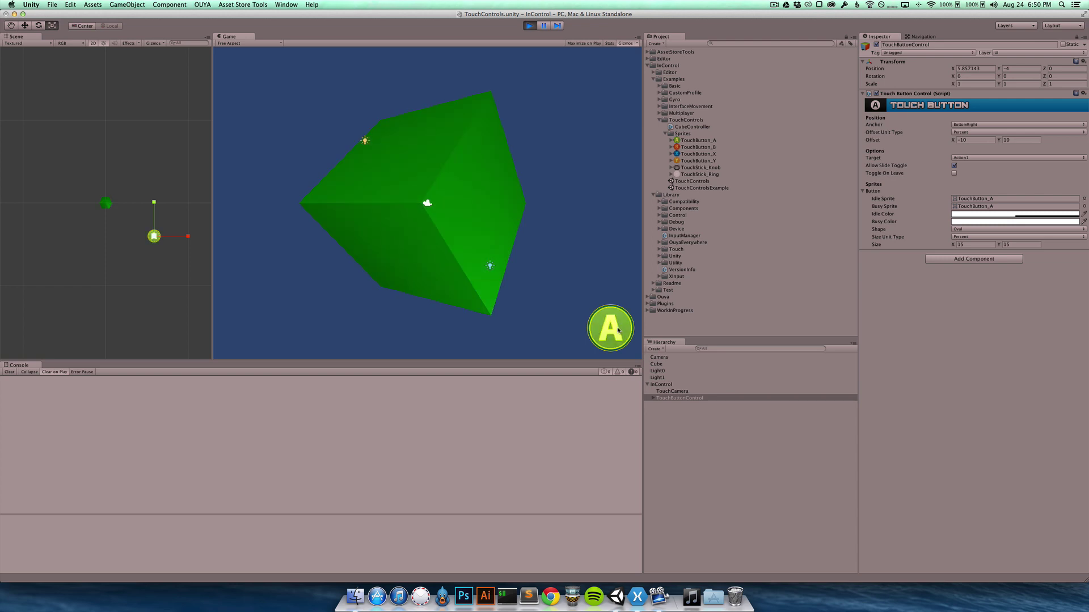
{"action": "left_click", "coordinate": [618, 330]}
{"action": "left_click", "coordinate": [618, 330]}
{"action": "left_click", "coordinate": [618, 330]}
{"action": "left_click", "coordinate": [618, 330]}
{"action": "left_click", "coordinate": [618, 330]}
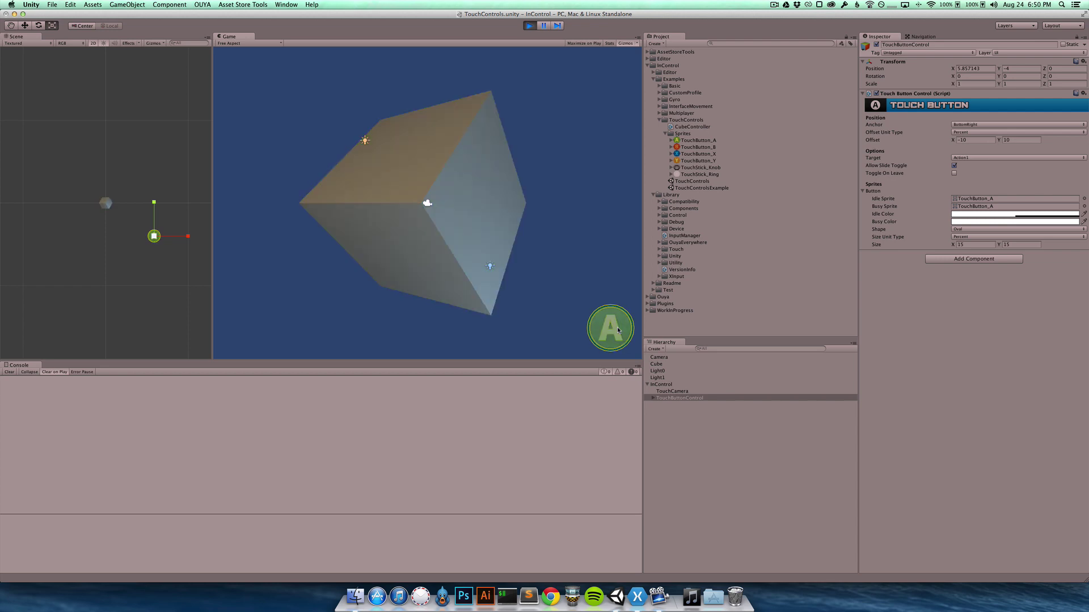
{"action": "left_click", "coordinate": [618, 330]}
{"action": "left_click", "coordinate": [618, 330]}
{"action": "left_click", "coordinate": [618, 330]}
{"action": "left_click", "coordinate": [618, 330]}
{"action": "left_click", "coordinate": [618, 330]}
{"action": "left_click", "coordinate": [618, 330]}
{"action": "left_click", "coordinate": [618, 330]}
{"action": "left_click", "coordinate": [618, 330]}
{"action": "left_click", "coordinate": [618, 330]}
Step: Stop Play mode and add a second touch button control via Create > InControl > Touch
{"action": "left_click", "coordinate": [529, 25]}
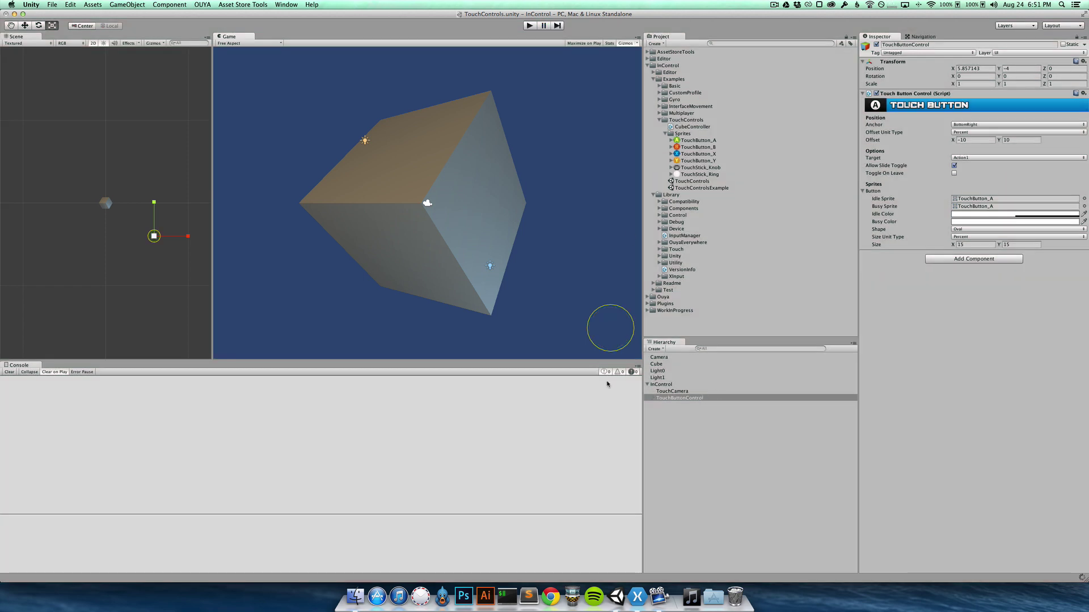
{"action": "left_click", "coordinate": [655, 349]}
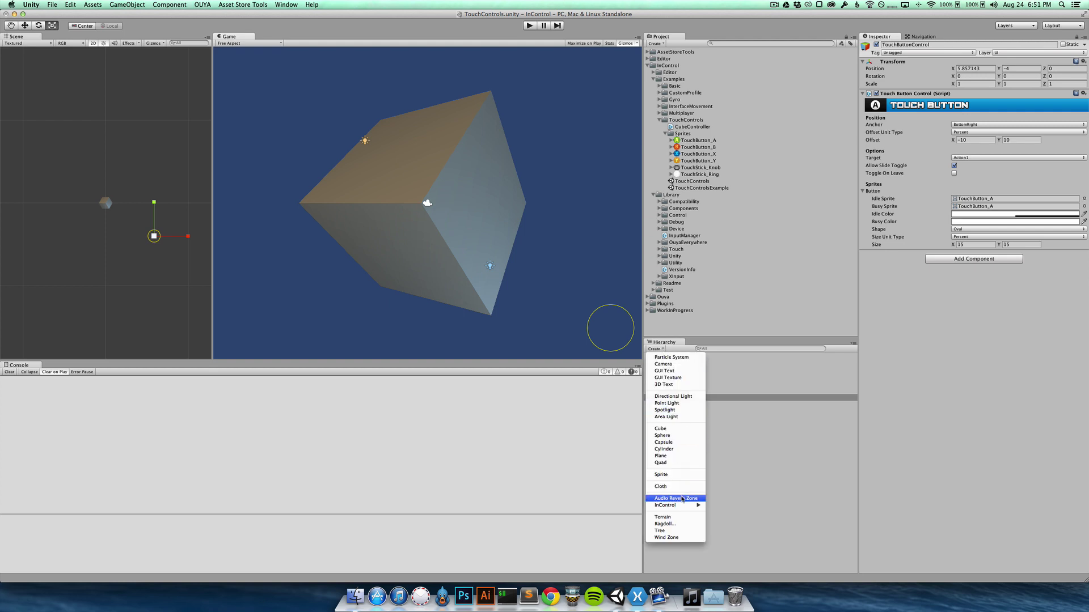
{"action": "mouse_move", "coordinate": [680, 505]}
{"action": "mouse_move", "coordinate": [732, 512]}
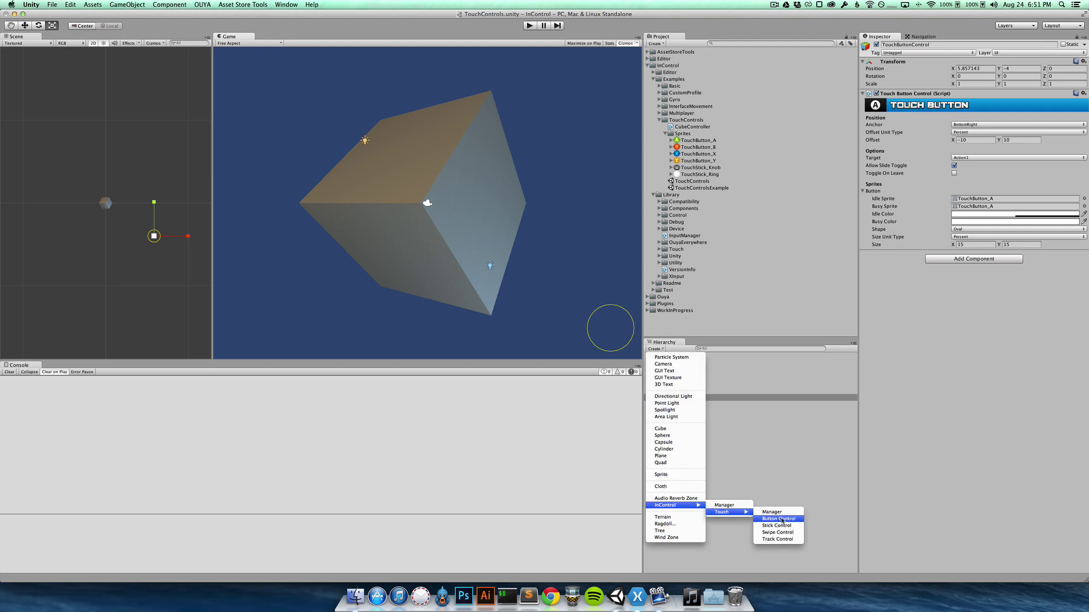
{"action": "left_click", "coordinate": [781, 518]}
{"action": "left_click", "coordinate": [700, 405]}
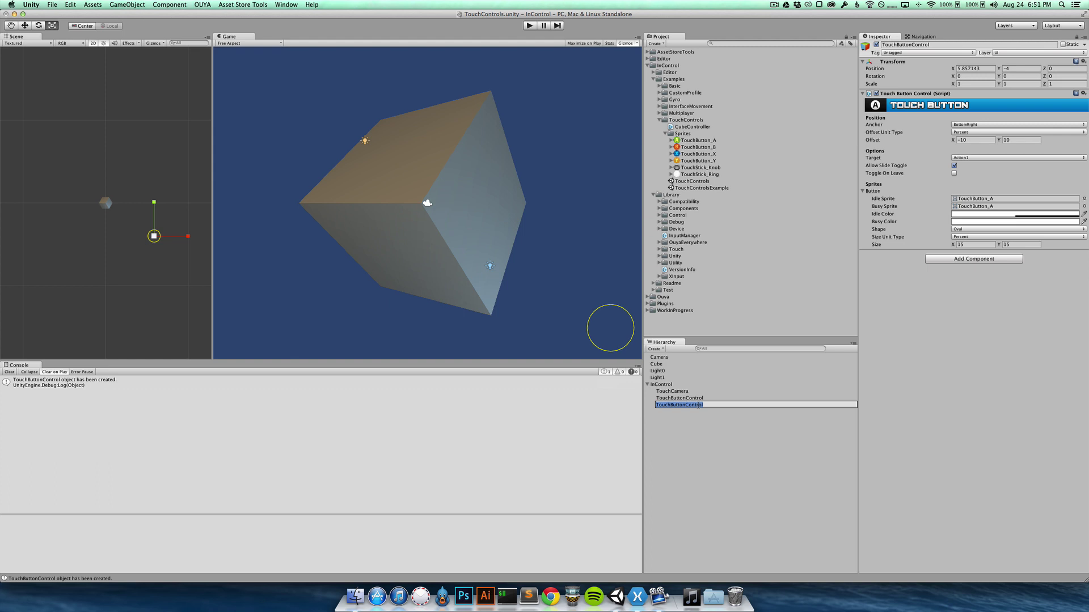
Step: Give the new button TouchButton_B idle and busy sprites, raise its Y offset, then reselect the first button
{"action": "left_click_drag", "start_coordinate": [698, 147], "coordinate": [697, 162]}
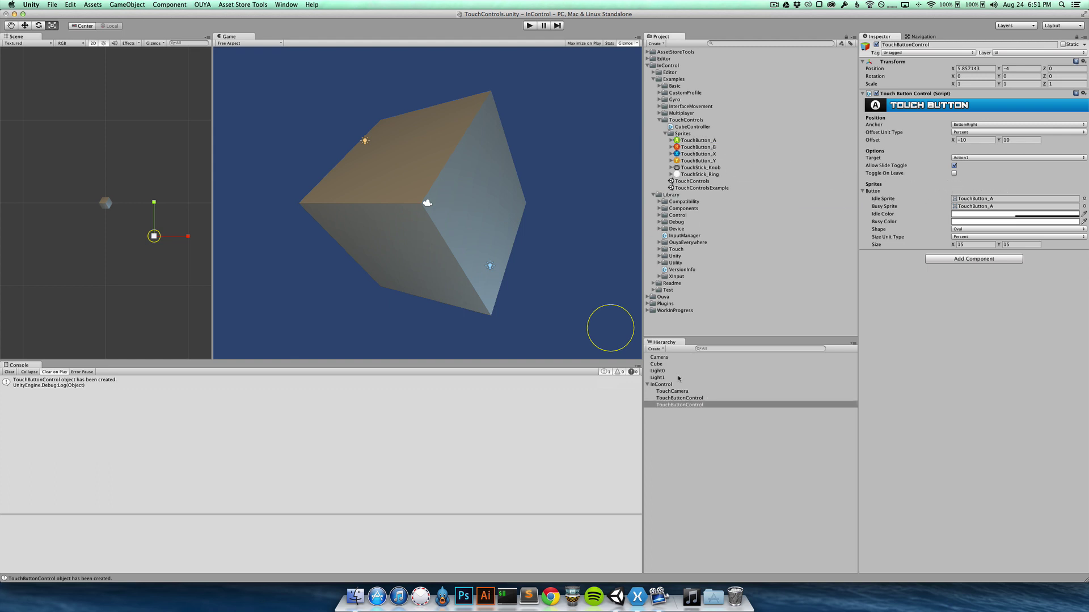
{"action": "left_click", "coordinate": [686, 398]}
{"action": "left_click", "coordinate": [690, 405]}
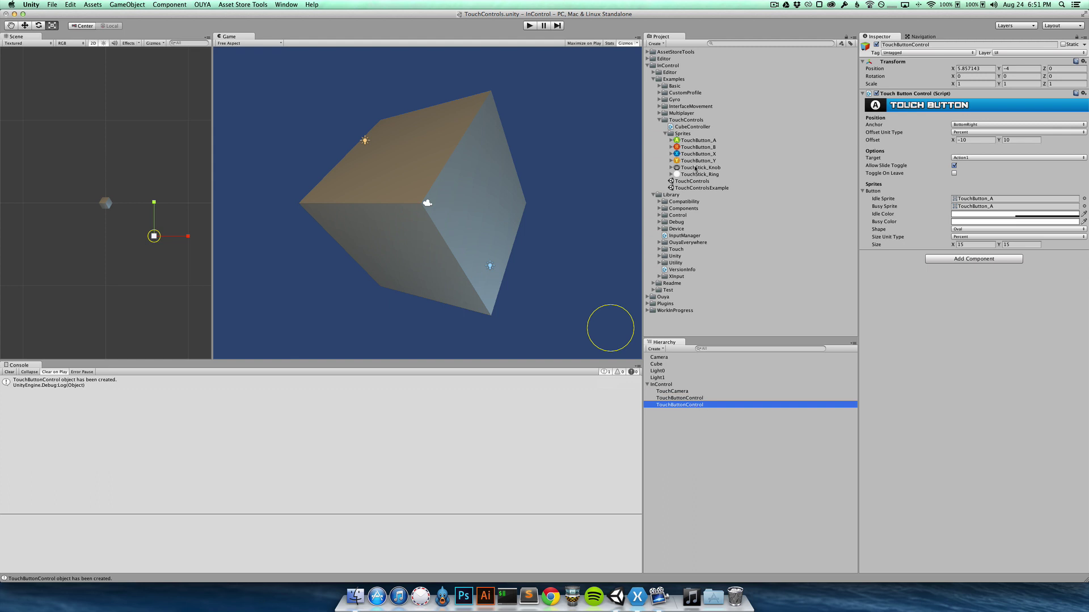
{"action": "left_click_drag", "start_coordinate": [697, 147], "coordinate": [1015, 198]}
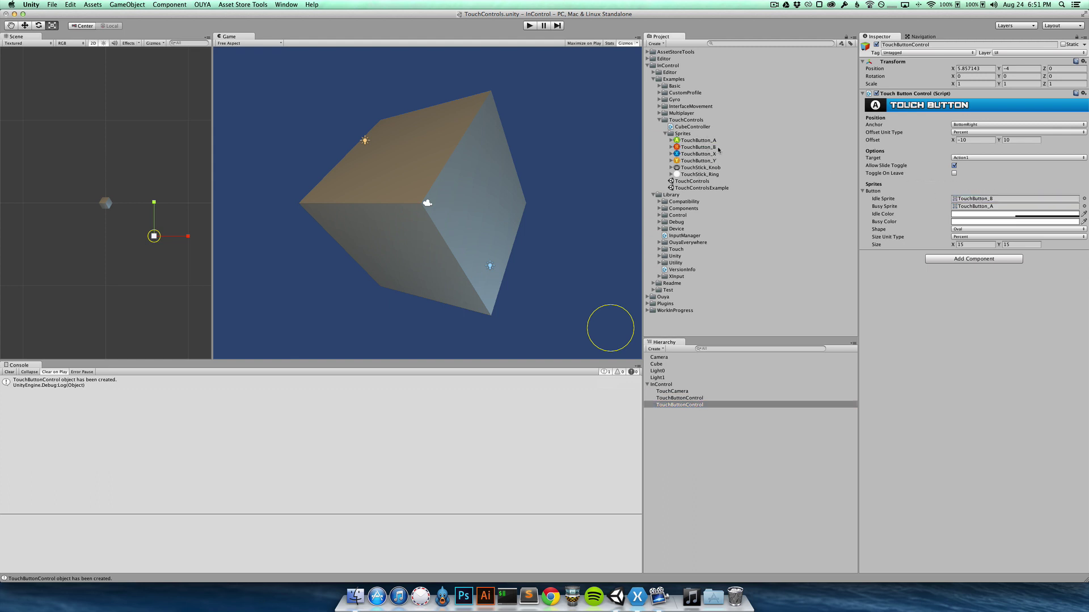
{"action": "left_click_drag", "start_coordinate": [718, 149], "coordinate": [973, 205]}
{"action": "left_click_drag", "start_coordinate": [999, 142], "coordinate": [893, 151]}
{"action": "left_click", "coordinate": [701, 398]}
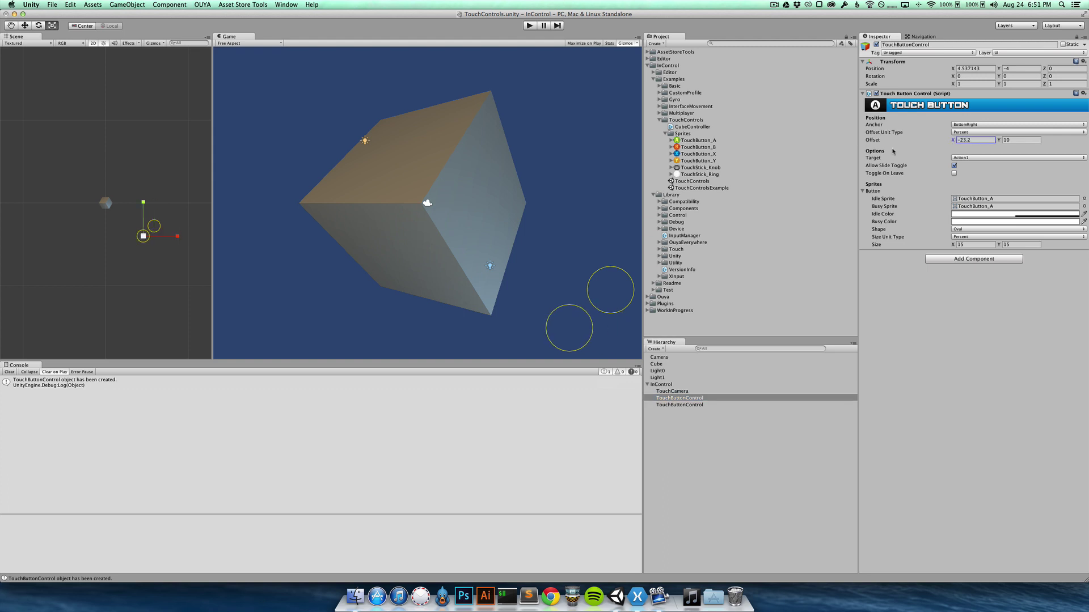
Step: Start Play mode and tap and slide between touch buttons A and B to test cube colours
{"action": "left_click", "coordinate": [530, 26]}
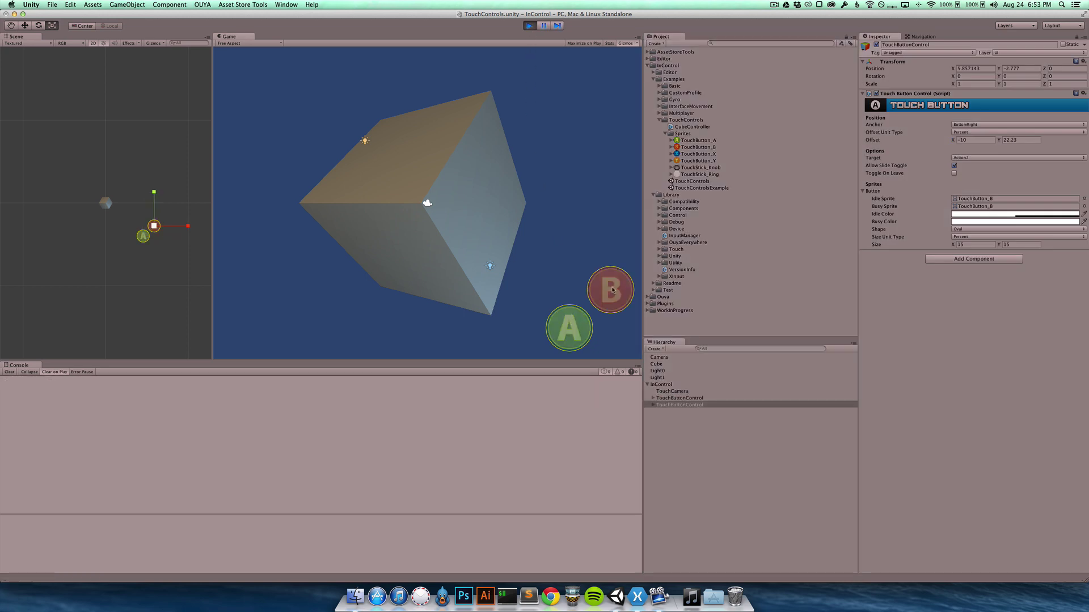
{"action": "left_click", "coordinate": [587, 326]}
{"action": "left_click_drag", "start_coordinate": [593, 319], "coordinate": [609, 291]}
{"action": "left_click", "coordinate": [559, 322]}
{"action": "left_click", "coordinate": [559, 322]}
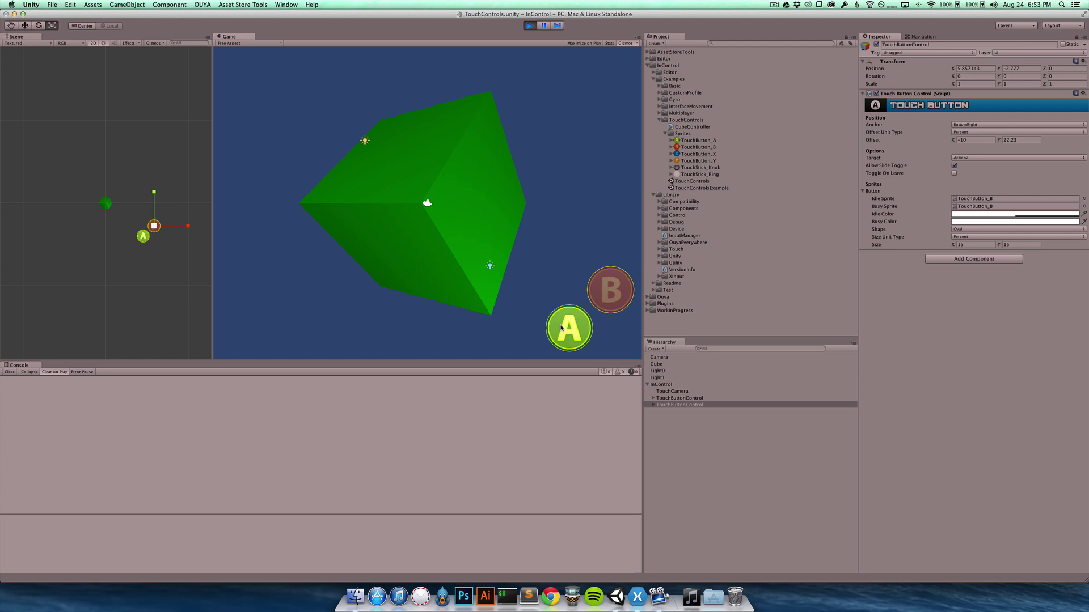
{"action": "left_click_drag", "start_coordinate": [596, 297], "coordinate": [597, 300]}
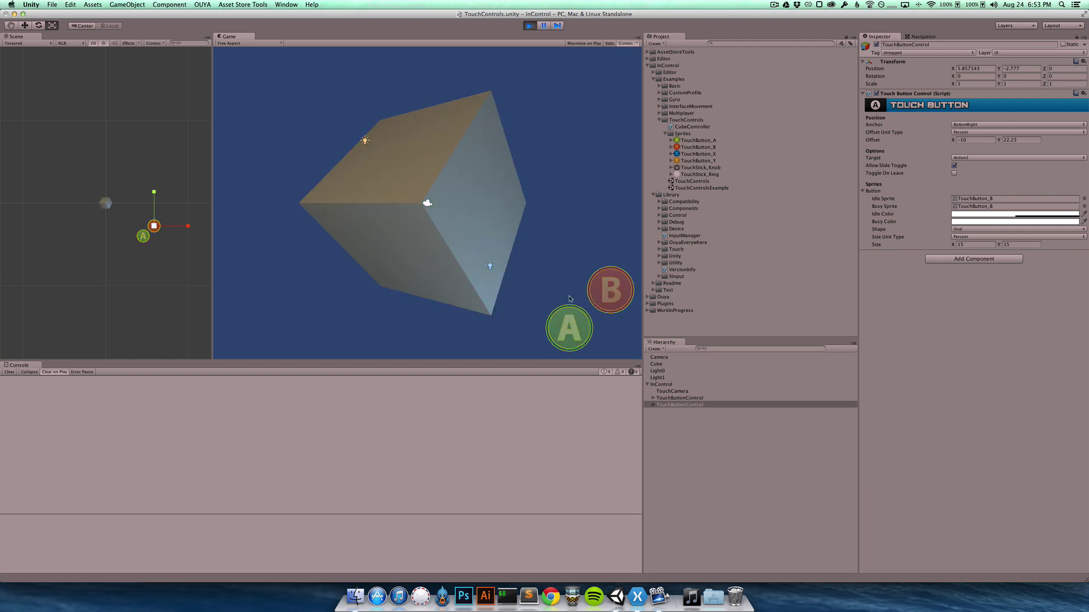
{"action": "left_click", "coordinate": [570, 317]}
{"action": "left_click", "coordinate": [621, 290]}
Step: Open button A's settings, then tap B and A, turning the cube red and green
{"action": "left_click", "coordinate": [693, 398]}
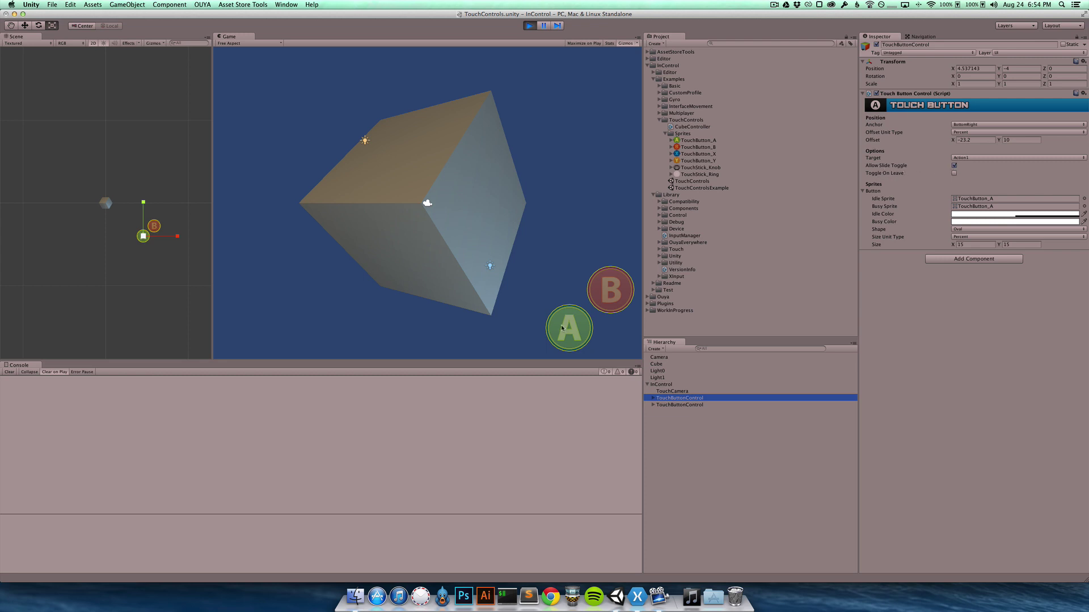
{"action": "left_click", "coordinate": [558, 286]}
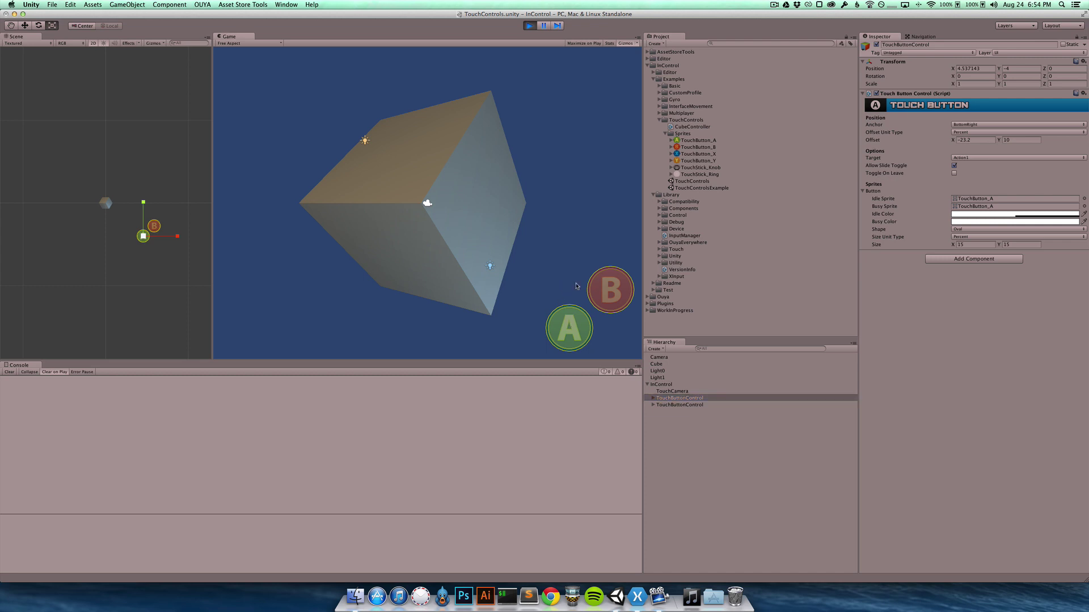
{"action": "left_click", "coordinate": [620, 296]}
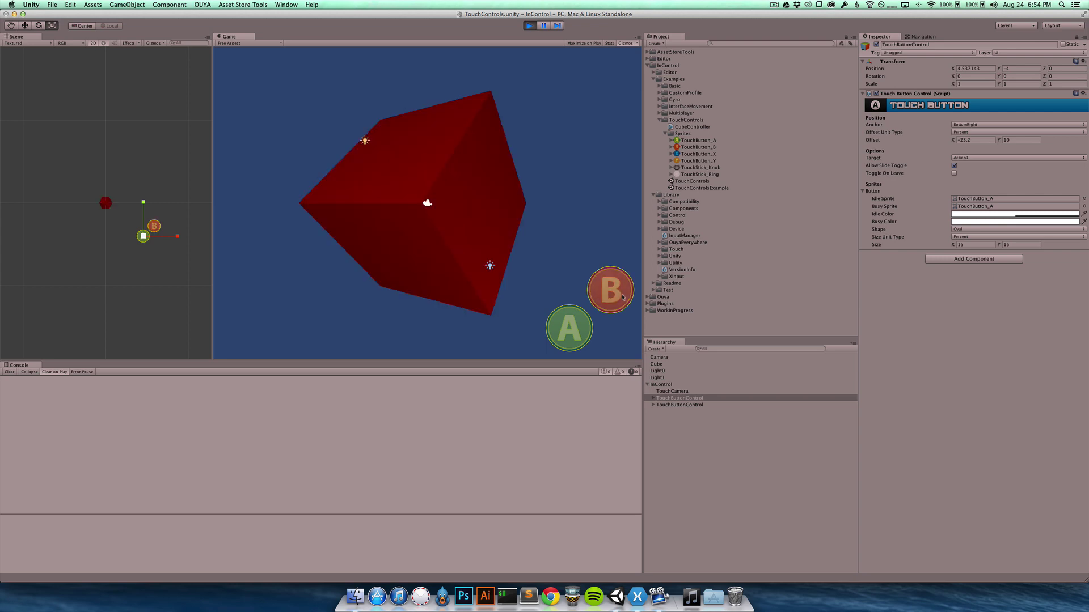
{"action": "left_click", "coordinate": [622, 296]}
{"action": "left_click", "coordinate": [621, 296]}
{"action": "left_click", "coordinate": [570, 326]}
{"action": "left_click", "coordinate": [569, 344]}
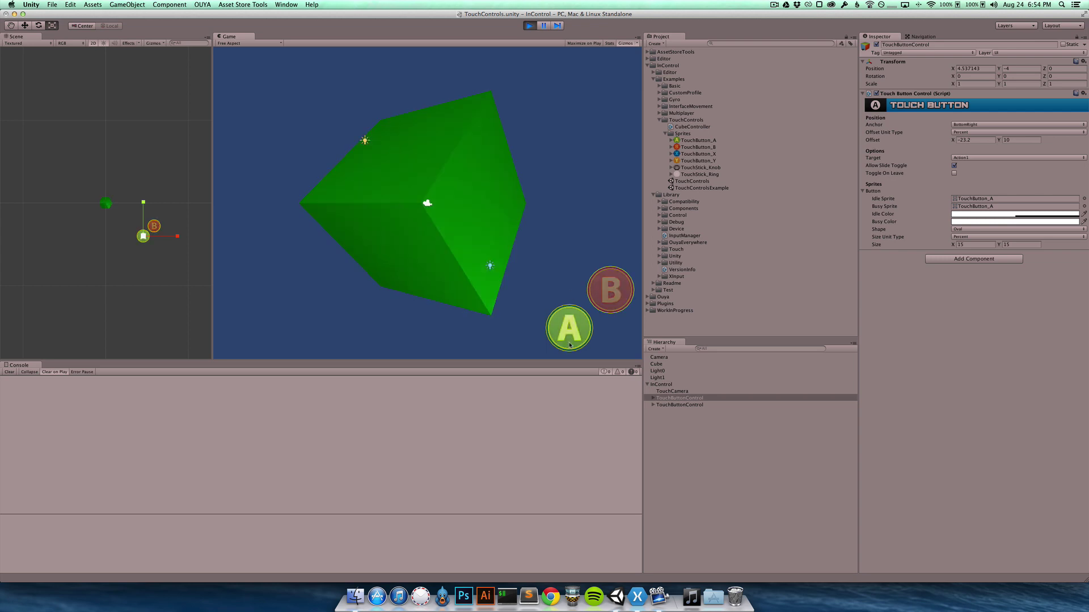
{"action": "left_click", "coordinate": [569, 343]}
{"action": "left_click", "coordinate": [569, 343]}
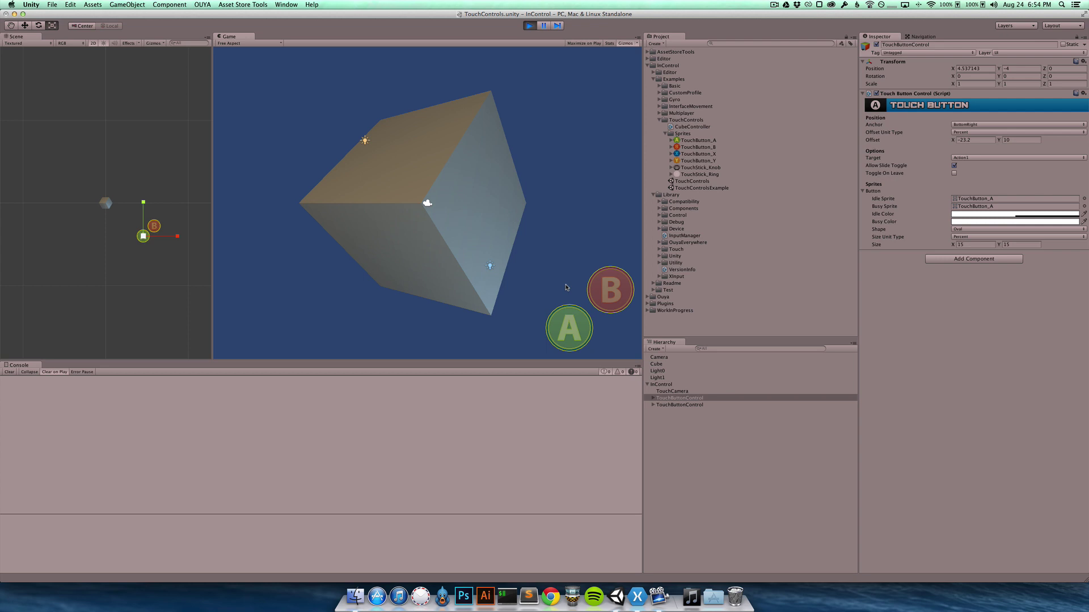
Step: Press A and B again and slide between them, checking green, grey and red
{"action": "left_click", "coordinate": [569, 332]}
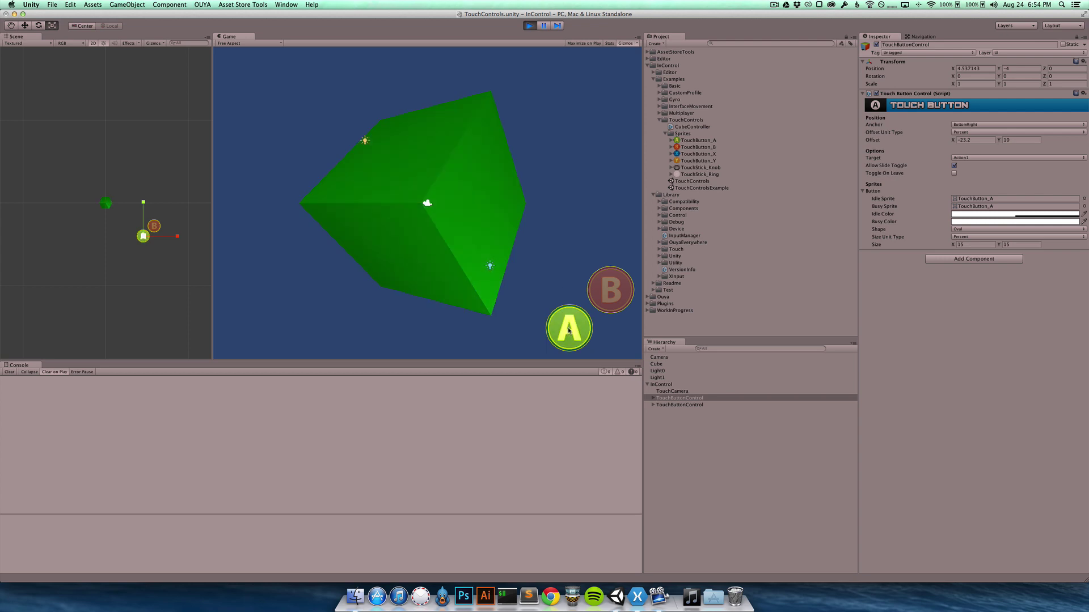
{"action": "left_click", "coordinate": [610, 290]}
{"action": "left_click", "coordinate": [610, 290]}
{"action": "left_click_drag", "start_coordinate": [555, 301], "coordinate": [573, 300]}
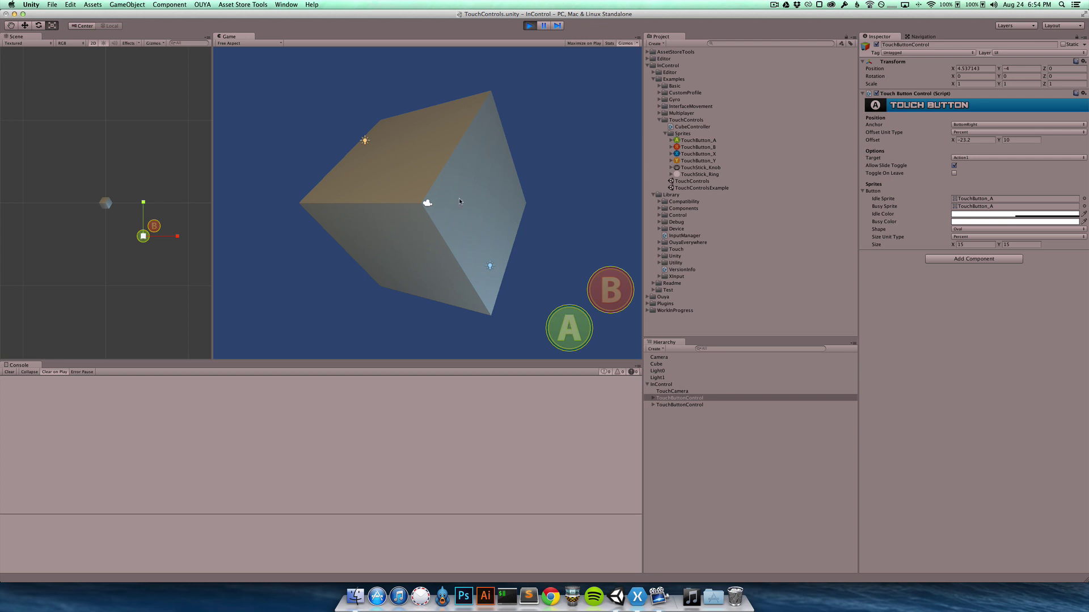
{"action": "left_click_drag", "start_coordinate": [598, 288], "coordinate": [565, 279]}
{"action": "left_click", "coordinate": [568, 324]}
Step: Enable Toggle On Leave on button A and tap A repeatedly, toggling the cube green and grey
{"action": "left_click", "coordinate": [954, 174]}
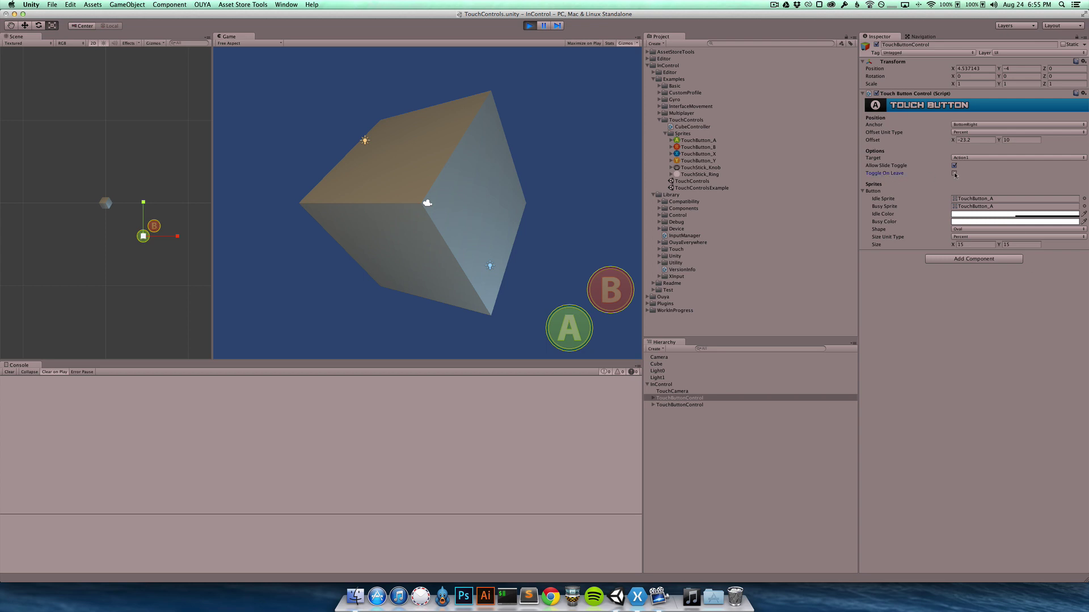
{"action": "left_click", "coordinate": [568, 328]}
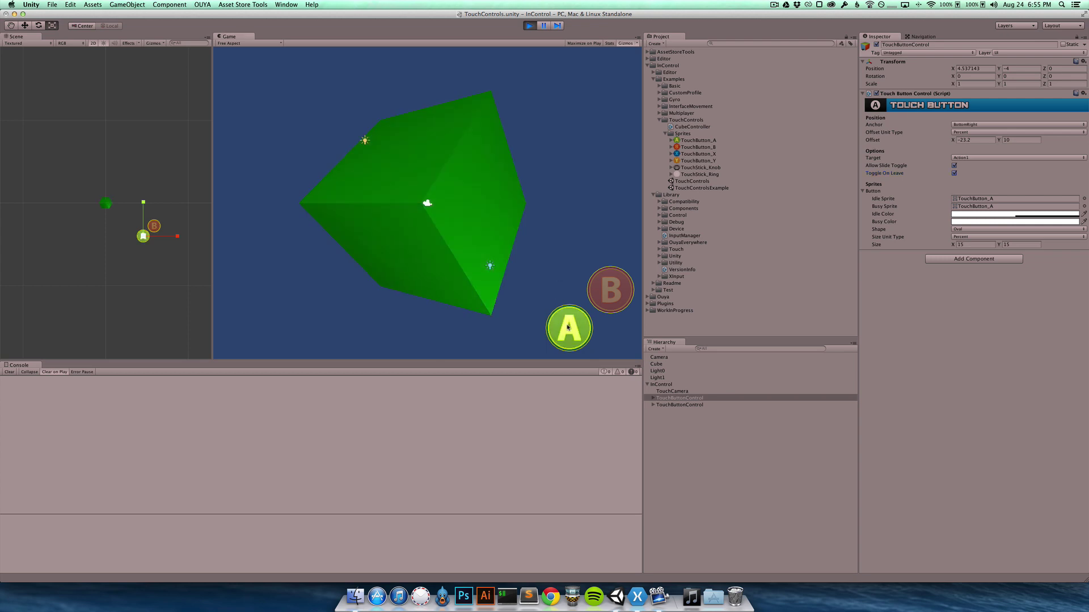
{"action": "left_click", "coordinate": [569, 324]}
{"action": "left_click", "coordinate": [572, 317]}
{"action": "left_click", "coordinate": [570, 309]}
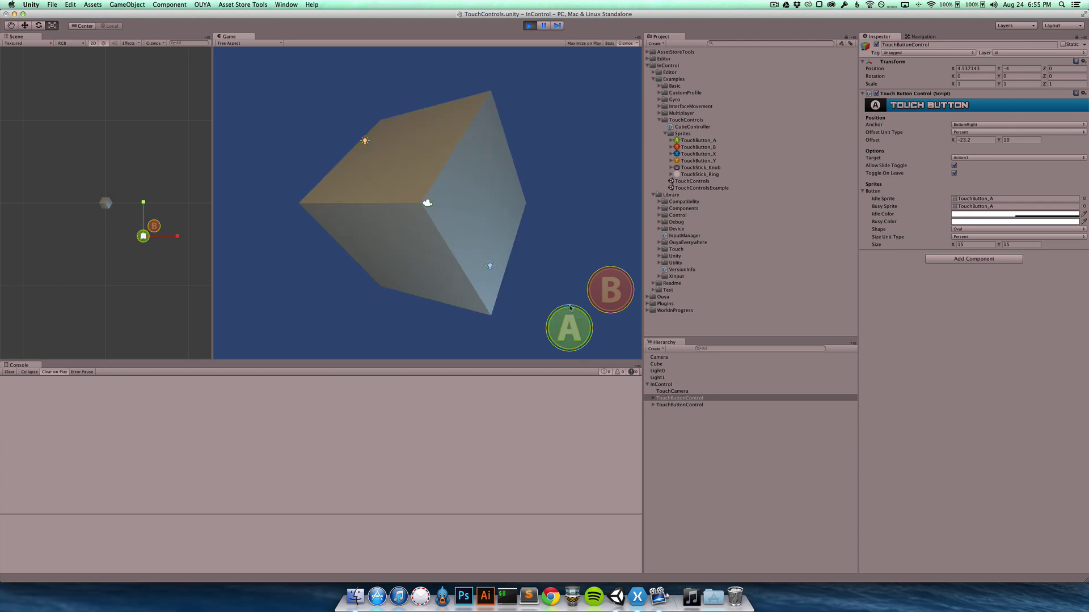
{"action": "left_click", "coordinate": [570, 309]}
{"action": "left_click", "coordinate": [570, 312]}
{"action": "left_click", "coordinate": [569, 314]}
{"action": "left_click", "coordinate": [570, 316]}
{"action": "left_click", "coordinate": [568, 323]}
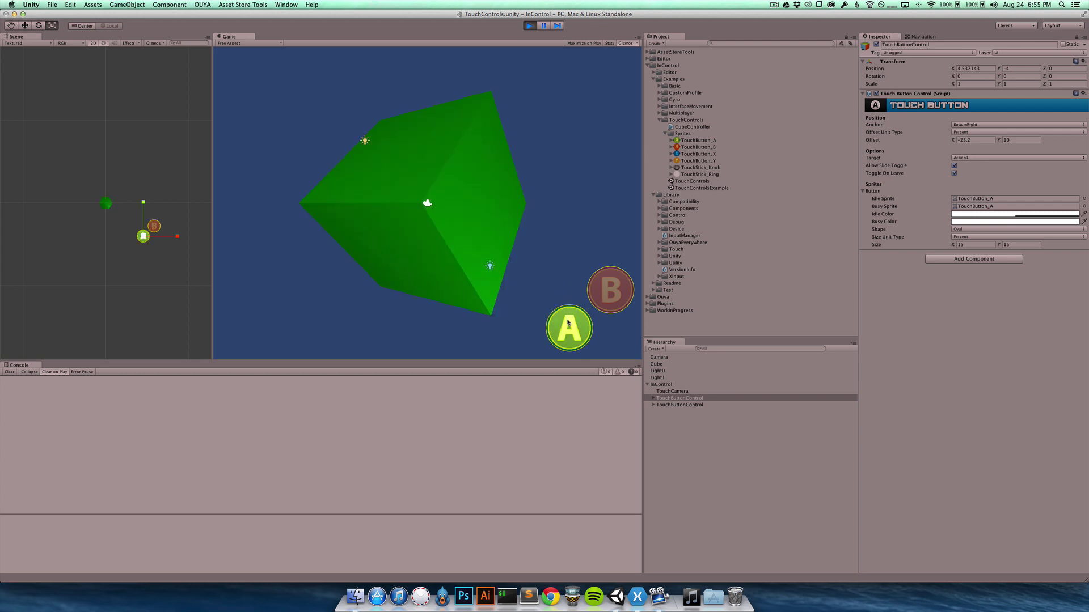
{"action": "left_click", "coordinate": [568, 322]}
Step: Turn off Allow Slide Toggle, then press A and slide off it to retest
{"action": "left_click", "coordinate": [954, 173]}
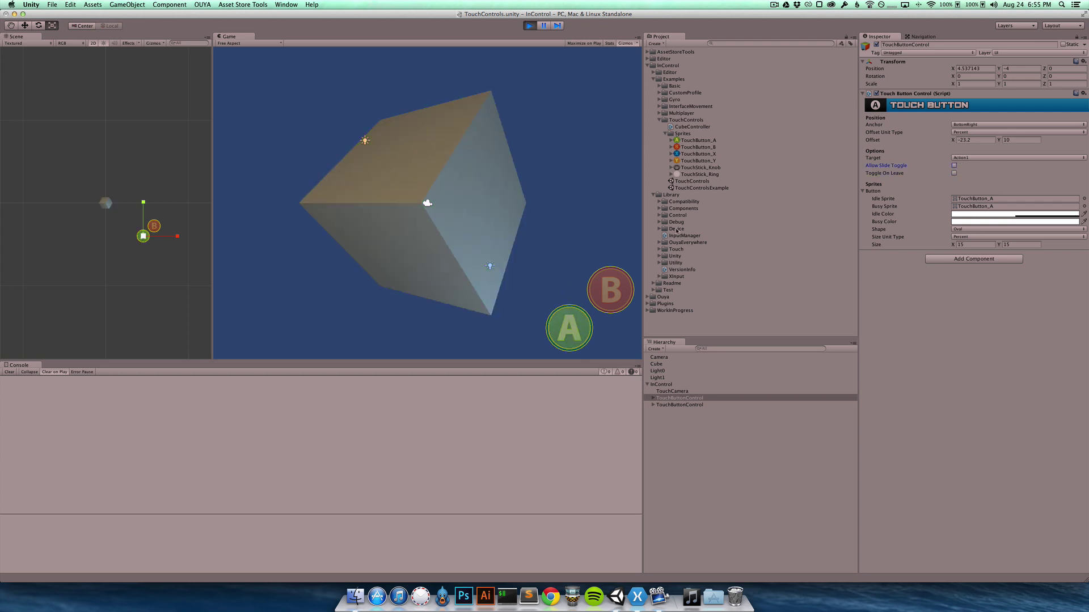
{"action": "left_click", "coordinate": [561, 278]}
{"action": "left_click", "coordinate": [567, 326]}
{"action": "left_click_drag", "start_coordinate": [567, 326], "coordinate": [829, 223]}
Step: Cycle the Touch Manager's Controls Show Gizmos through UnlessPlaying and WhenSelected, ending on Always
{"action": "left_click", "coordinate": [668, 386]}
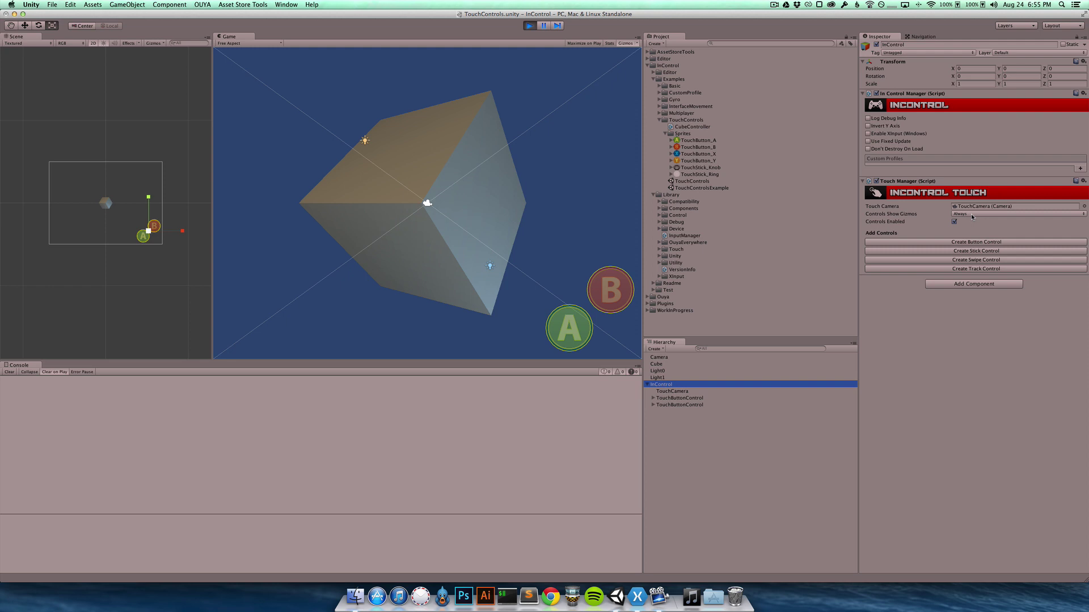
{"action": "left_click", "coordinate": [971, 214]}
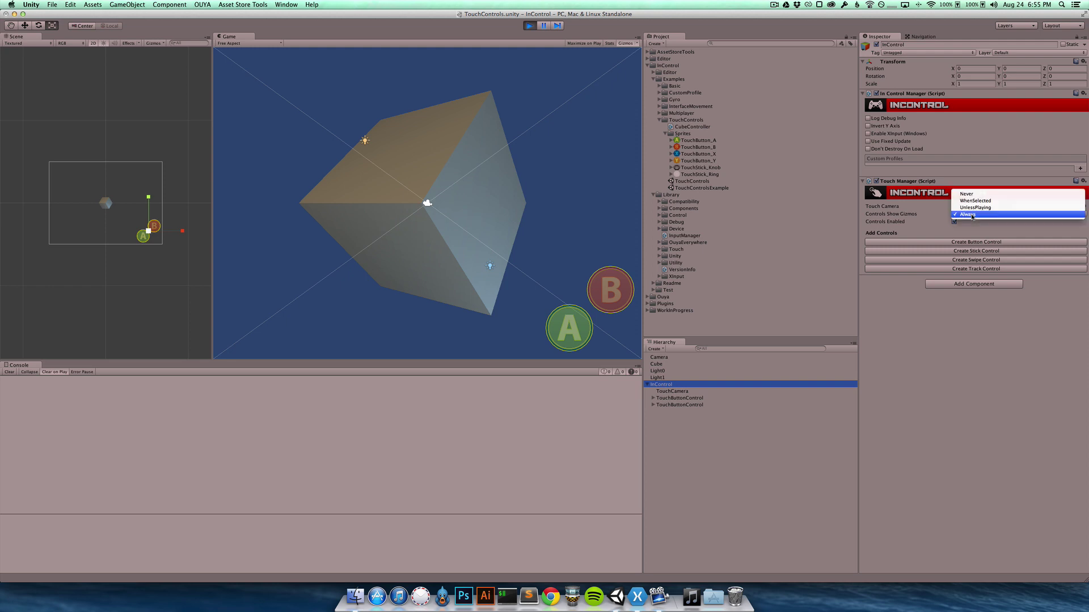
{"action": "left_click", "coordinate": [983, 208]}
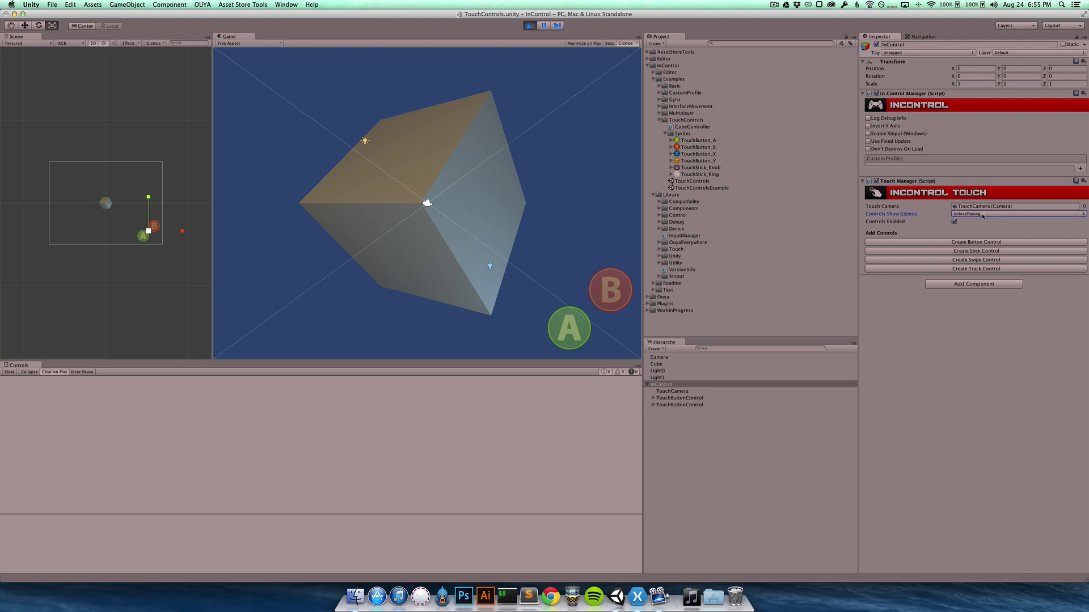
{"action": "left_click", "coordinate": [983, 208]}
{"action": "left_click", "coordinate": [983, 208]}
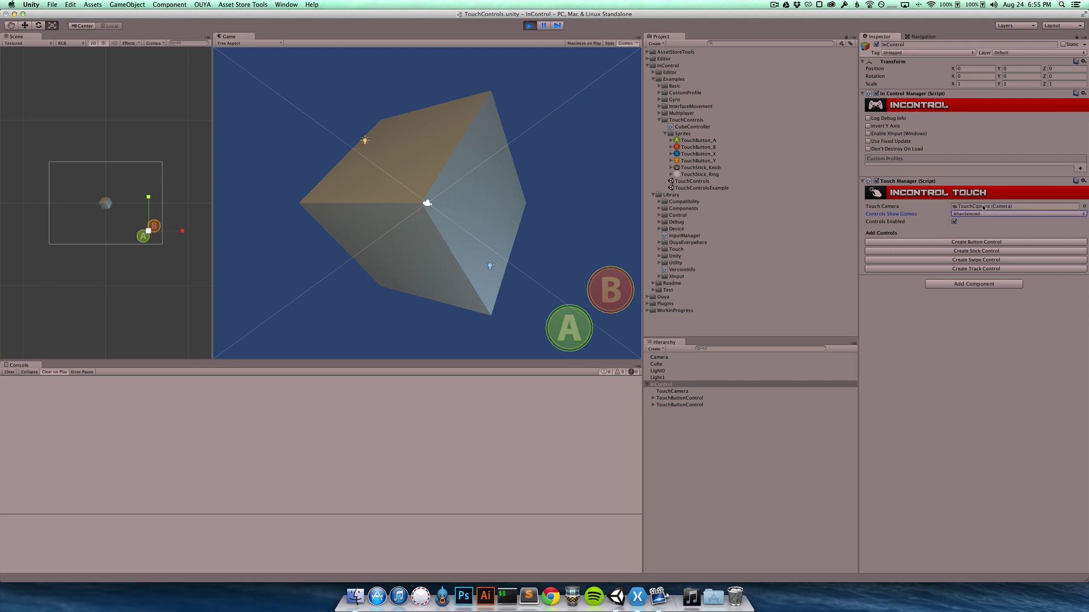
{"action": "left_click", "coordinate": [691, 405]}
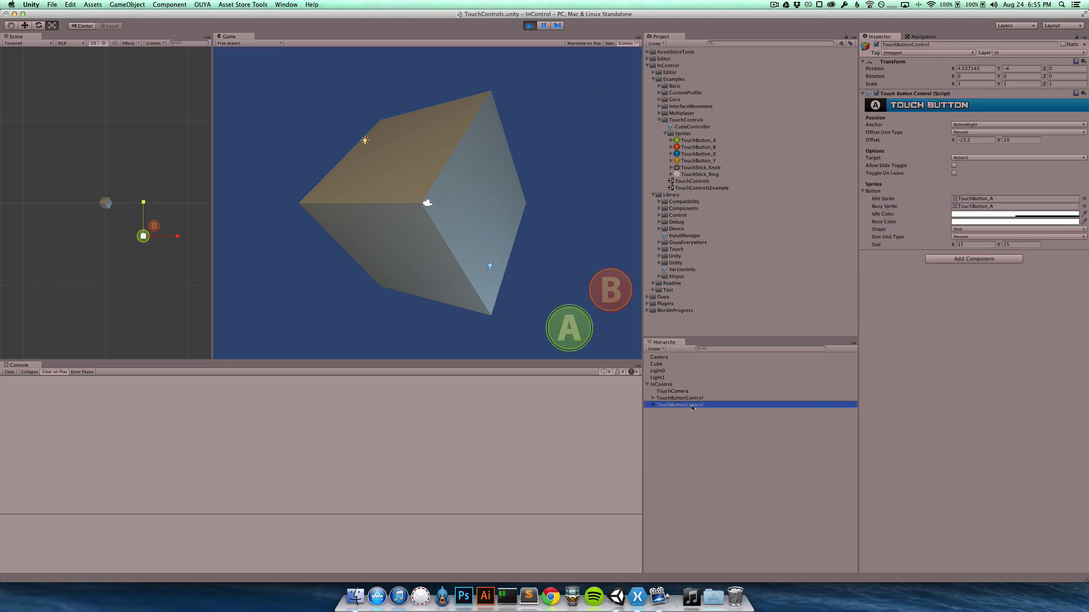
{"action": "left_click", "coordinate": [663, 384]}
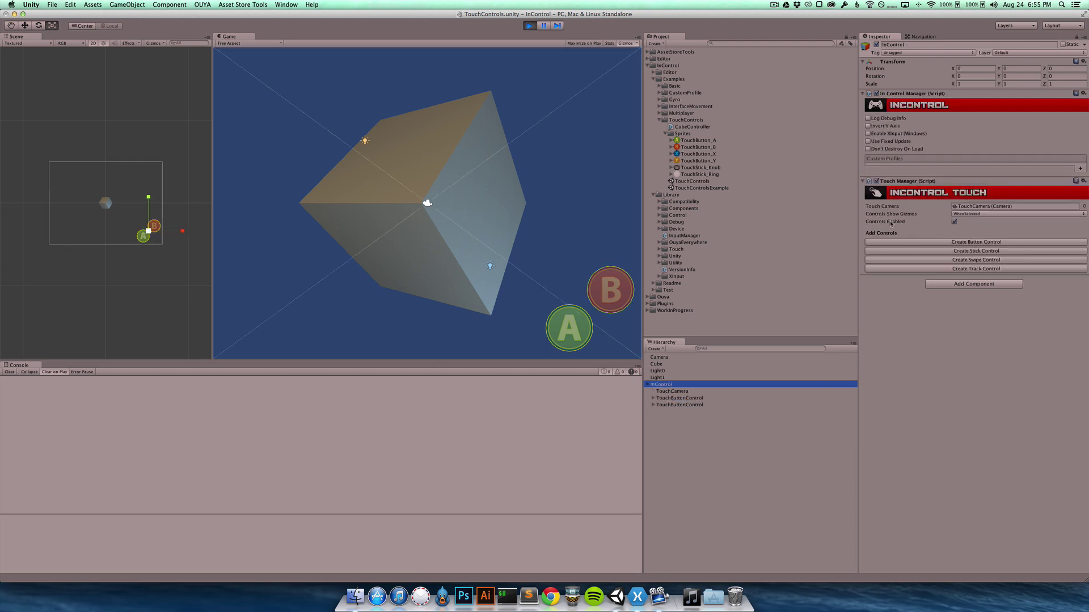
{"action": "left_click", "coordinate": [966, 214]}
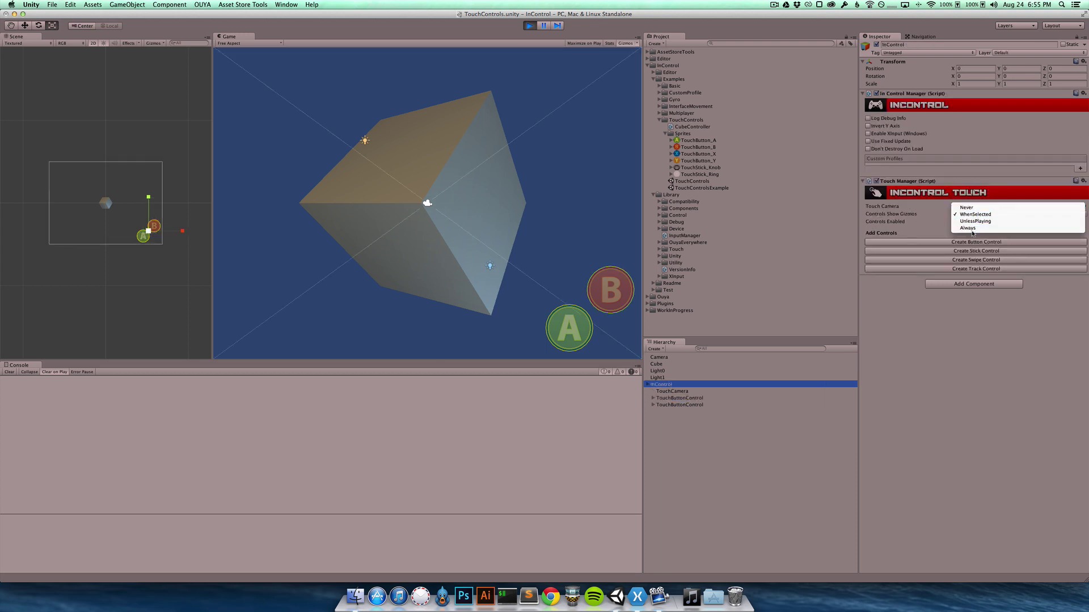
{"action": "left_click", "coordinate": [971, 228]}
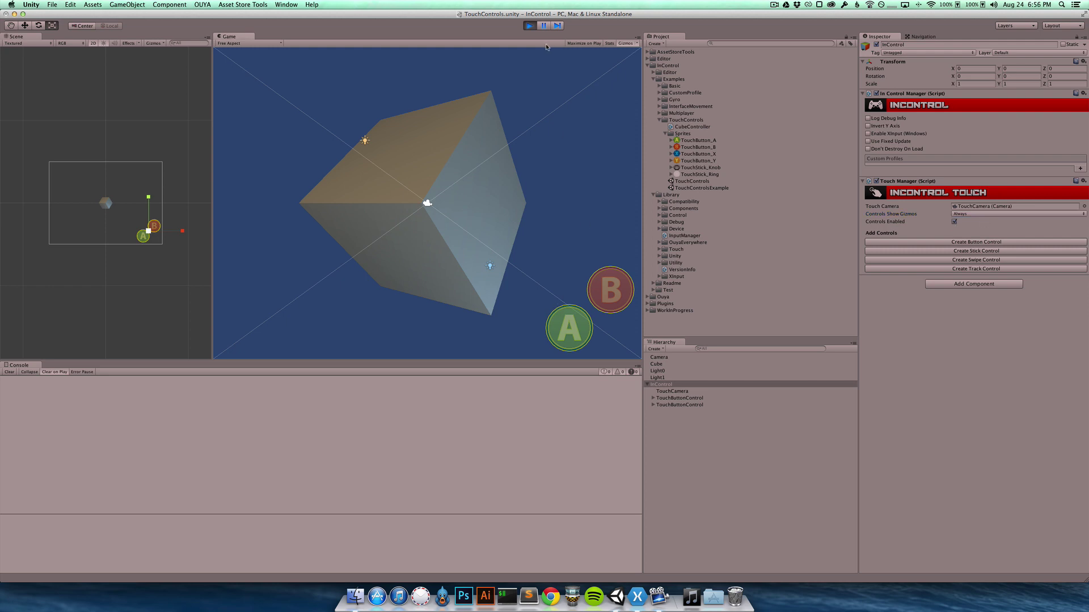
Step: Stop the game, reveal the Create > InControl > Touch menu, then dismiss it
{"action": "left_click", "coordinate": [529, 26]}
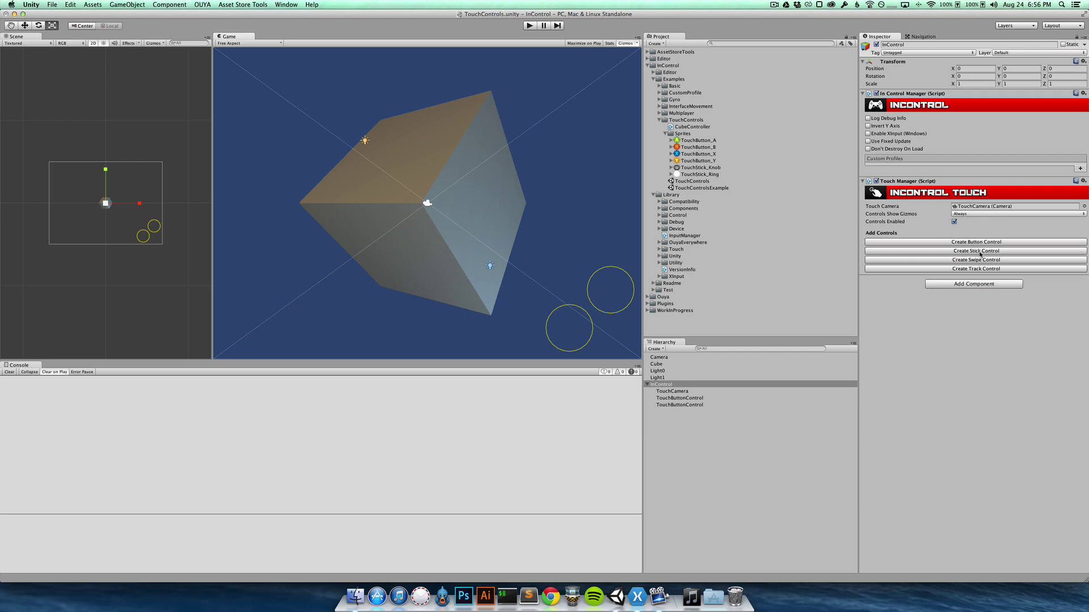
{"action": "left_click", "coordinate": [655, 349]}
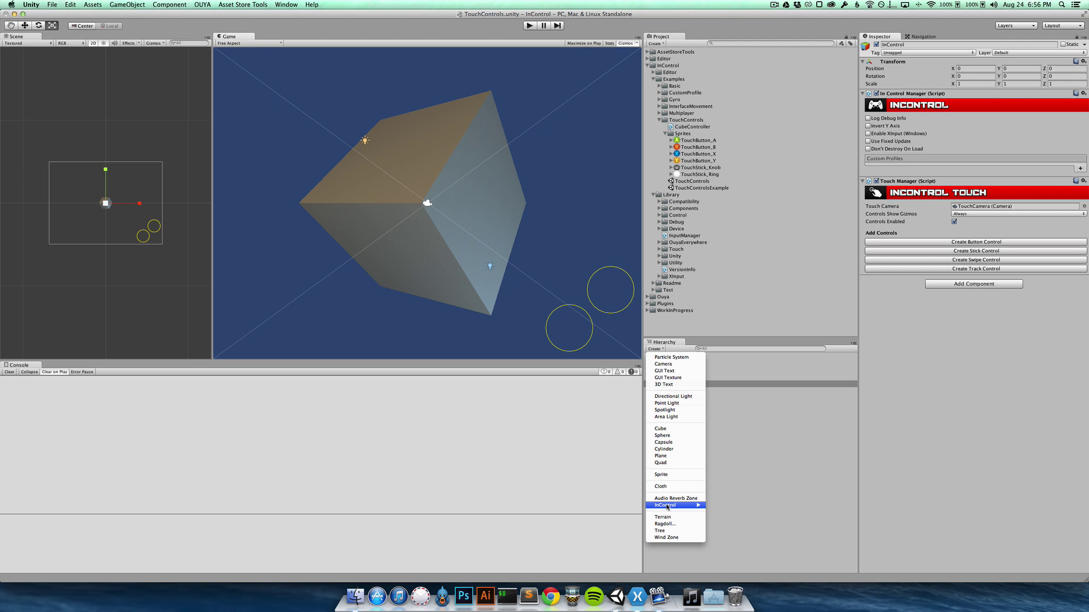
{"action": "mouse_move", "coordinate": [680, 505]}
{"action": "mouse_move", "coordinate": [729, 512]}
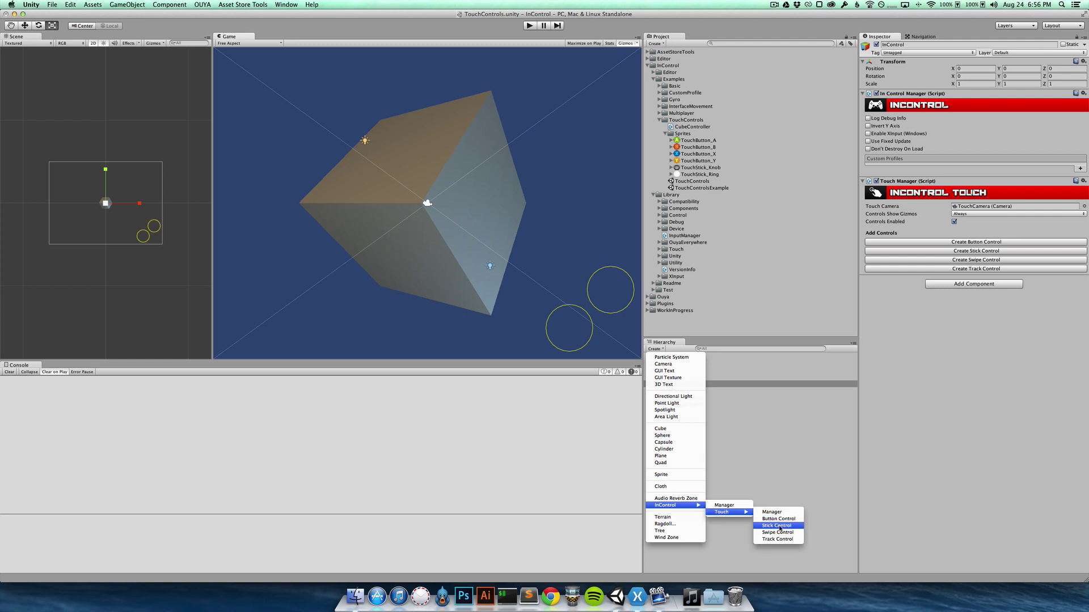
{"action": "key", "text": "Escape"}
Step: Add a Touch Stick Control and keep its offset unit type at Percent
{"action": "left_click", "coordinate": [961, 252]}
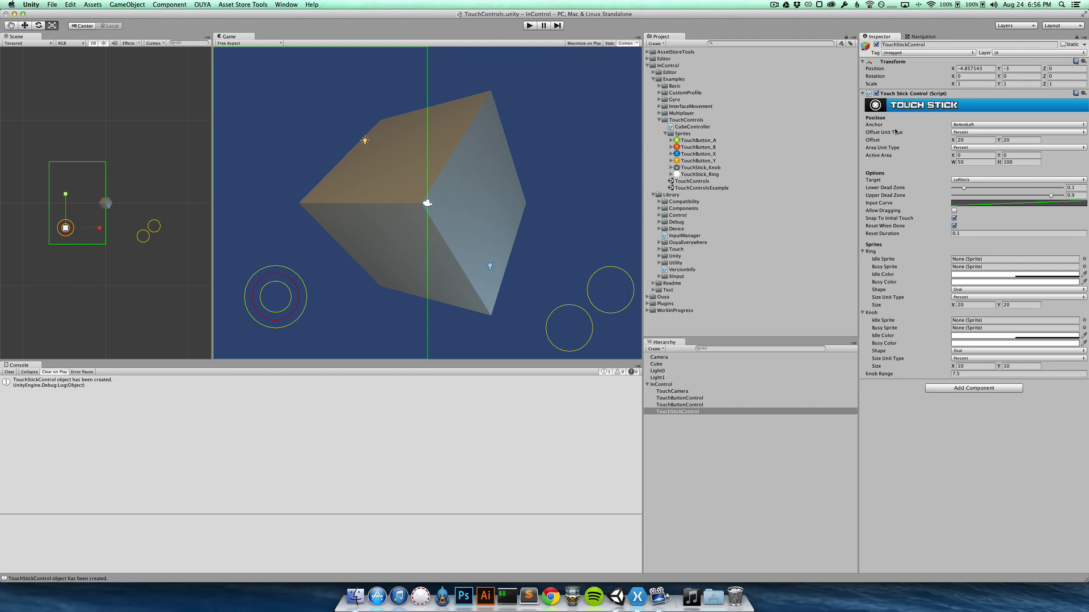
{"action": "left_click", "coordinate": [952, 133]}
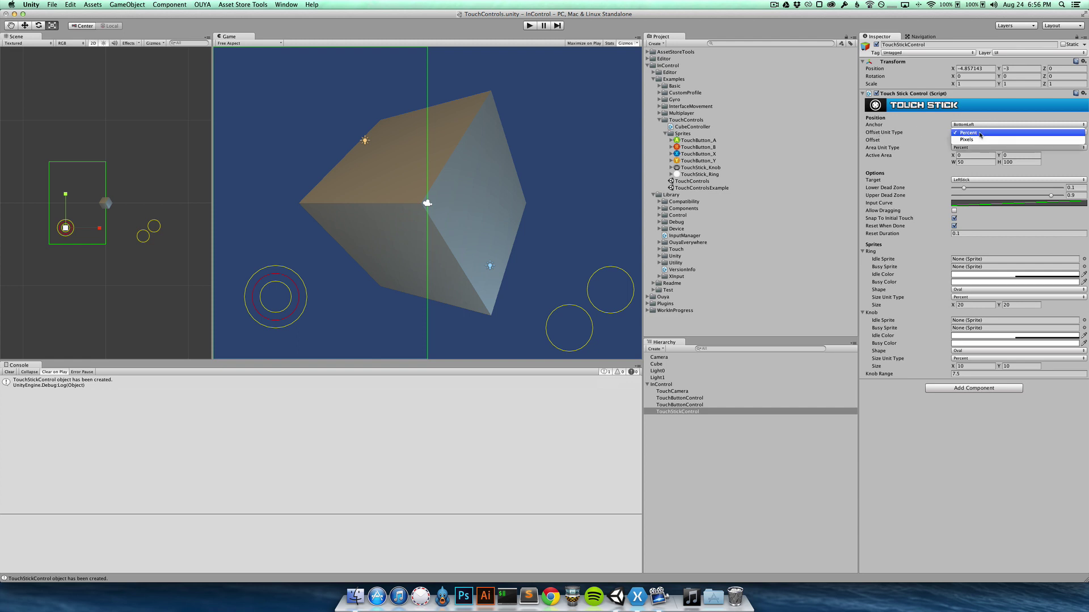
{"action": "left_click", "coordinate": [887, 143]}
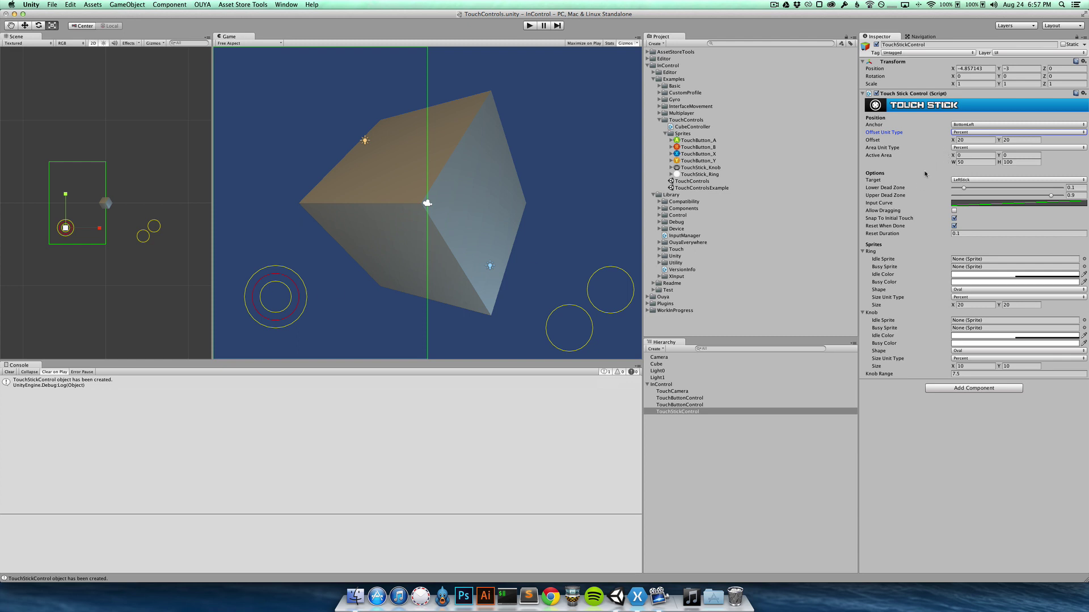
{"action": "left_click", "coordinate": [980, 180]}
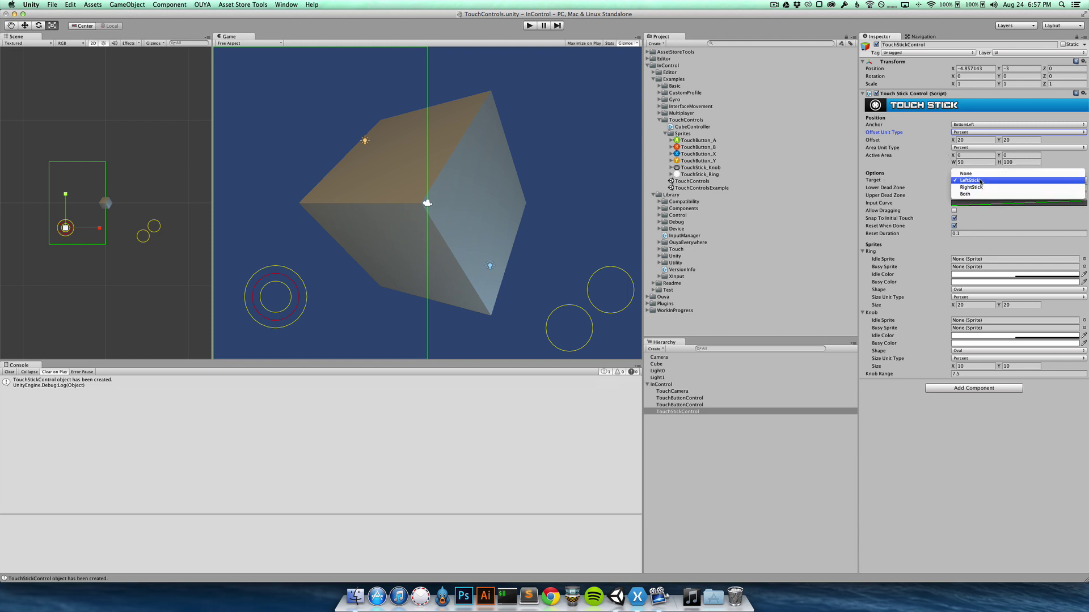
{"action": "left_click", "coordinate": [906, 169]}
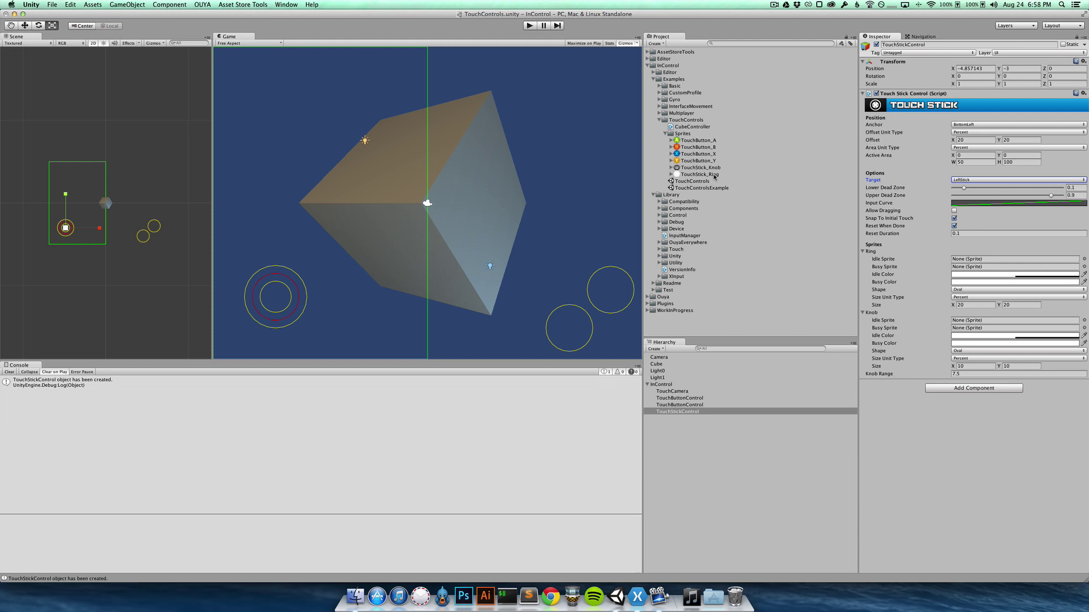
Step: Assign TouchStick_Knob and TouchStick_Ring as idle and busy sprites, keeping ring size in Percent
{"action": "left_click_drag", "start_coordinate": [715, 168], "coordinate": [966, 321]}
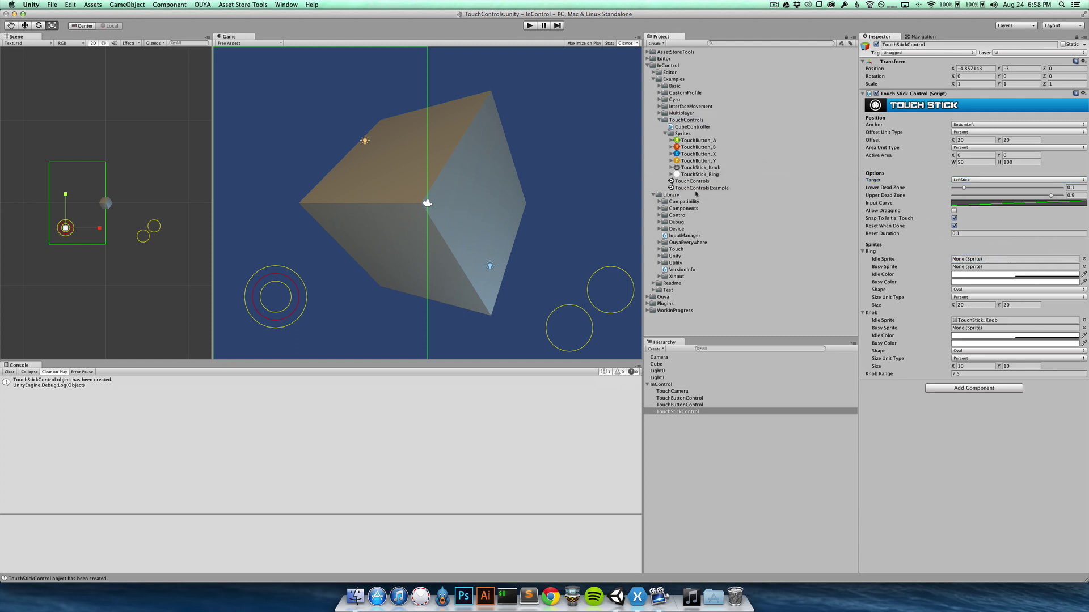
{"action": "left_click_drag", "start_coordinate": [708, 171], "coordinate": [966, 328]}
{"action": "left_click_drag", "start_coordinate": [713, 178], "coordinate": [960, 260]}
{"action": "left_click_drag", "start_coordinate": [705, 174], "coordinate": [965, 268]}
{"action": "left_click", "coordinate": [978, 300]}
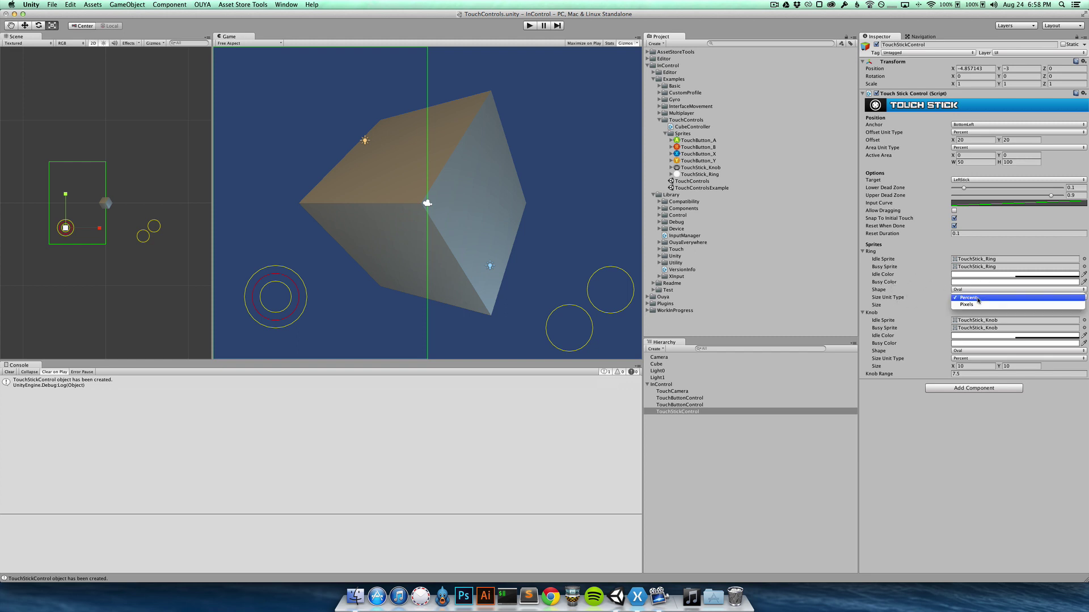
{"action": "left_click", "coordinate": [930, 299]}
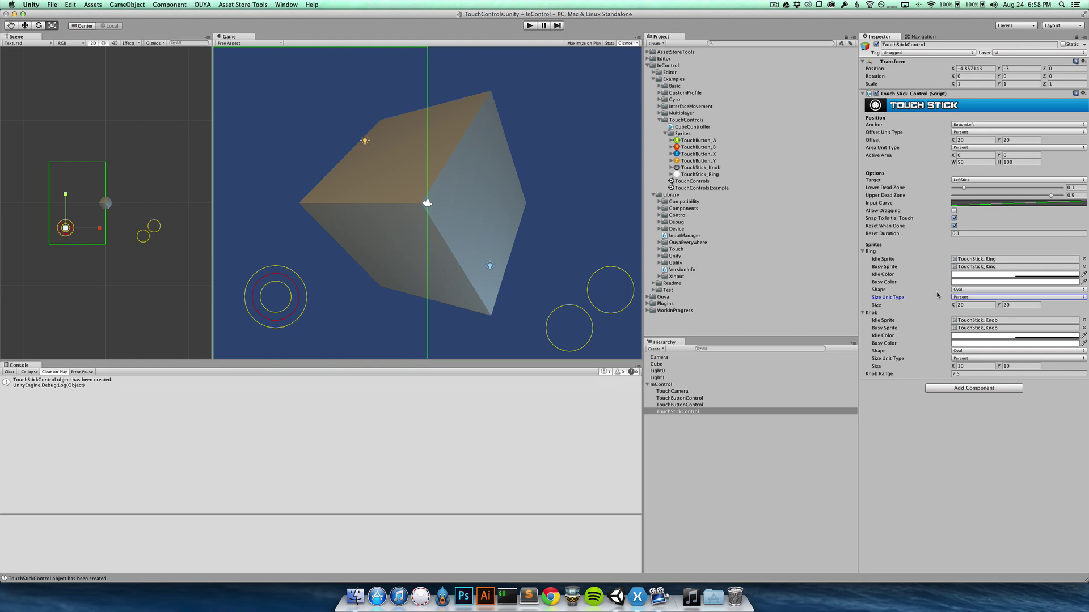
Step: Enter Play mode and drag the lower-left touch stick to tilt the cube
{"action": "left_click", "coordinate": [529, 25]}
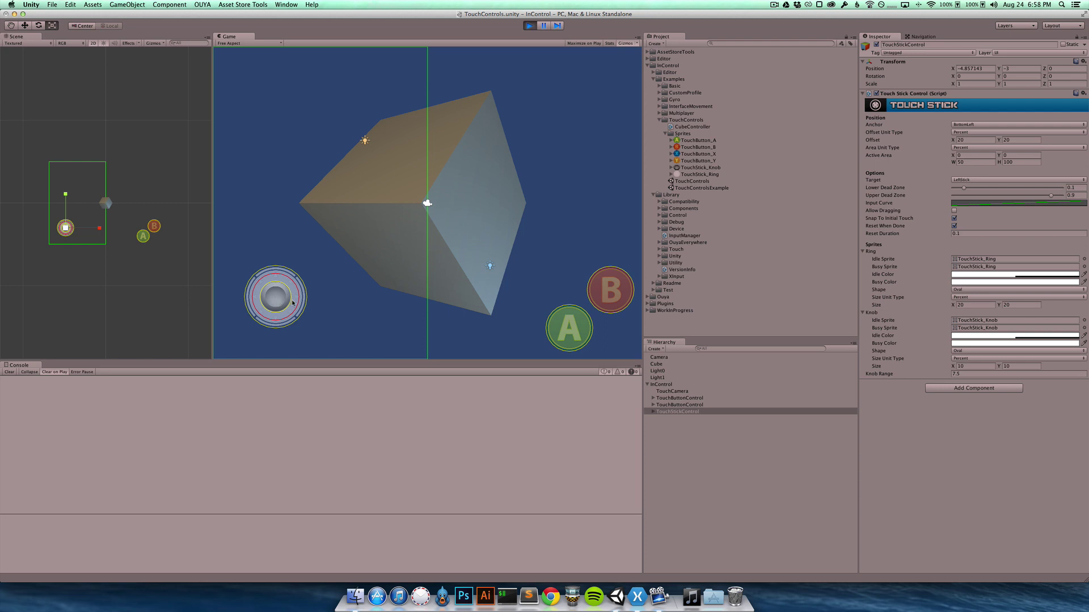
{"action": "left_click_drag", "start_coordinate": [277, 302], "coordinate": [308, 272]}
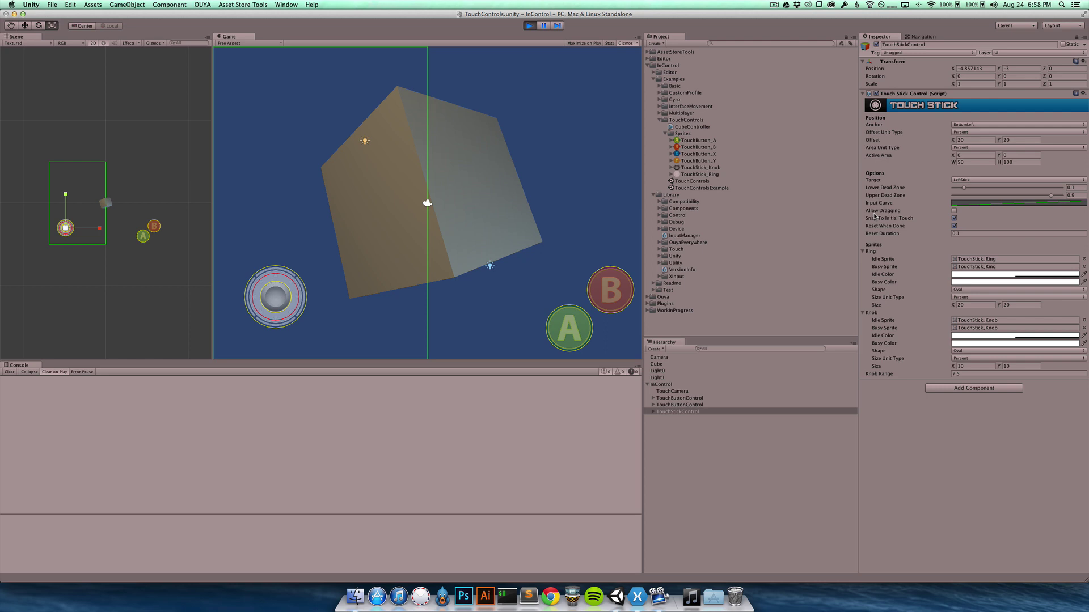
Step: Enable Reset When Done on the stick, then drag it several times to turn the cube further
{"action": "left_click", "coordinate": [954, 226]}
{"action": "left_click", "coordinate": [299, 173]}
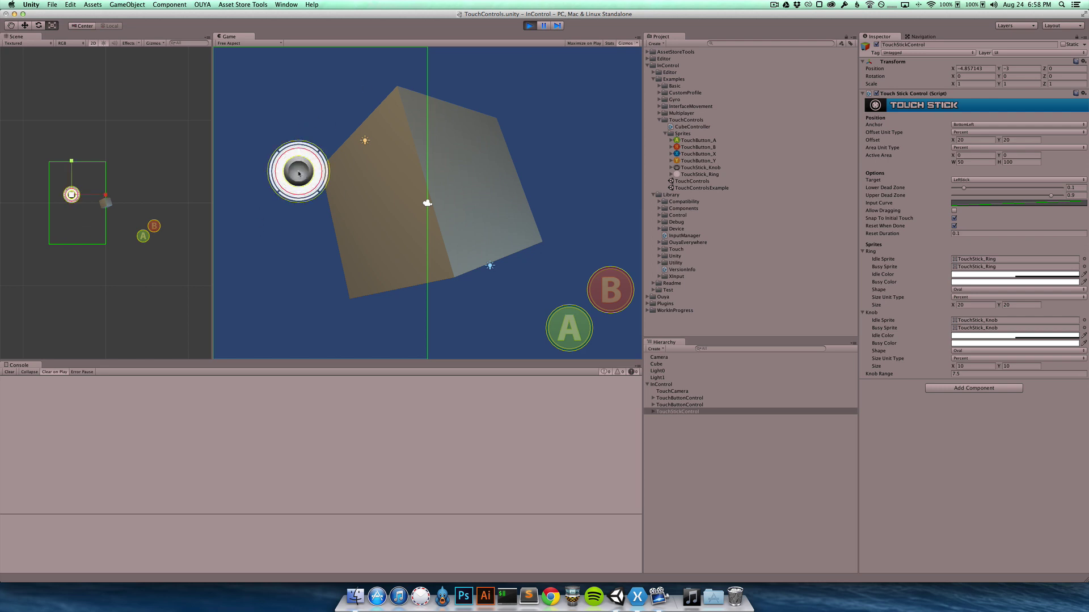
{"action": "left_click_drag", "start_coordinate": [299, 173], "coordinate": [342, 213]}
{"action": "left_click_drag", "start_coordinate": [277, 152], "coordinate": [300, 215]}
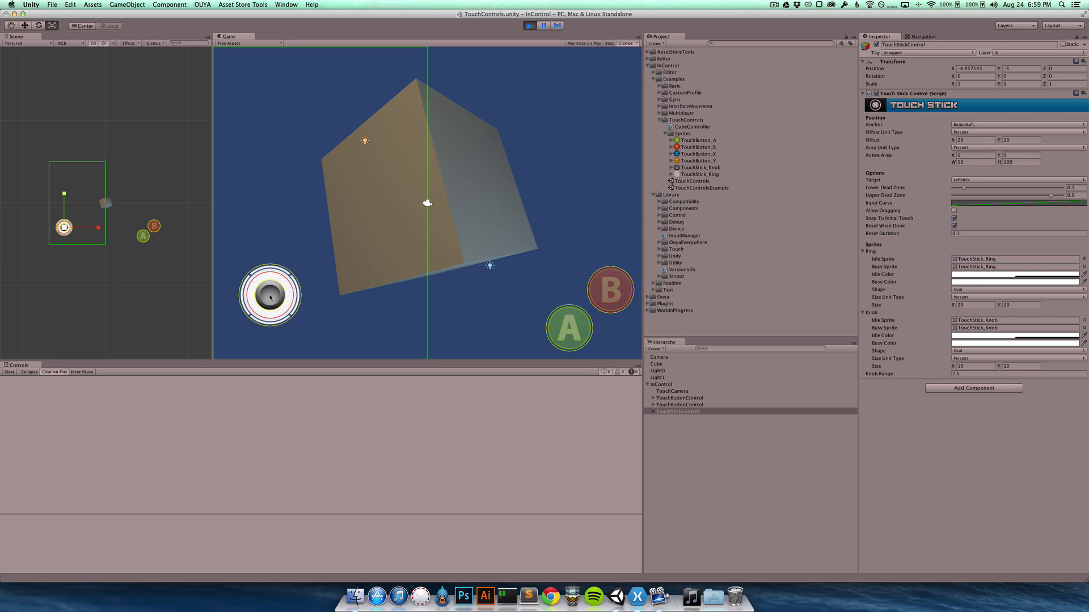
{"action": "left_click_drag", "start_coordinate": [272, 296], "coordinate": [320, 311]}
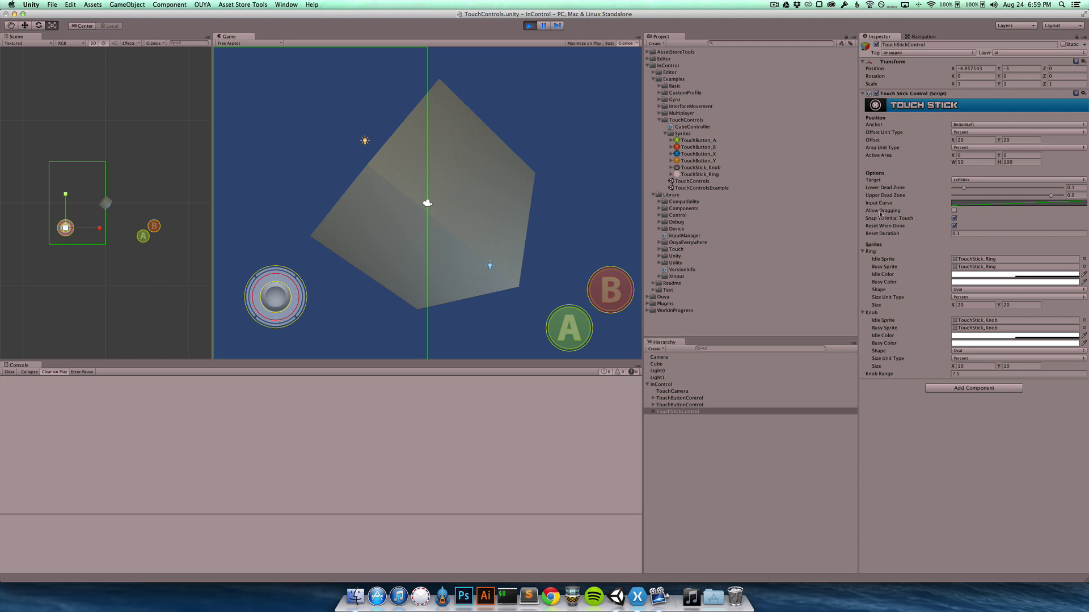
Step: Enable Allow Dragging on the touch stick and push the knob around to rotate the cube
{"action": "left_click", "coordinate": [953, 211]}
{"action": "mouse_move", "coordinate": [284, 291]}
{"action": "left_mouse_down"}
{"action": "mouse_move", "coordinate": [316, 231]}
{"action": "mouse_move", "coordinate": [260, 286]}
{"action": "mouse_move", "coordinate": [296, 277]}
{"action": "left_mouse_up"}
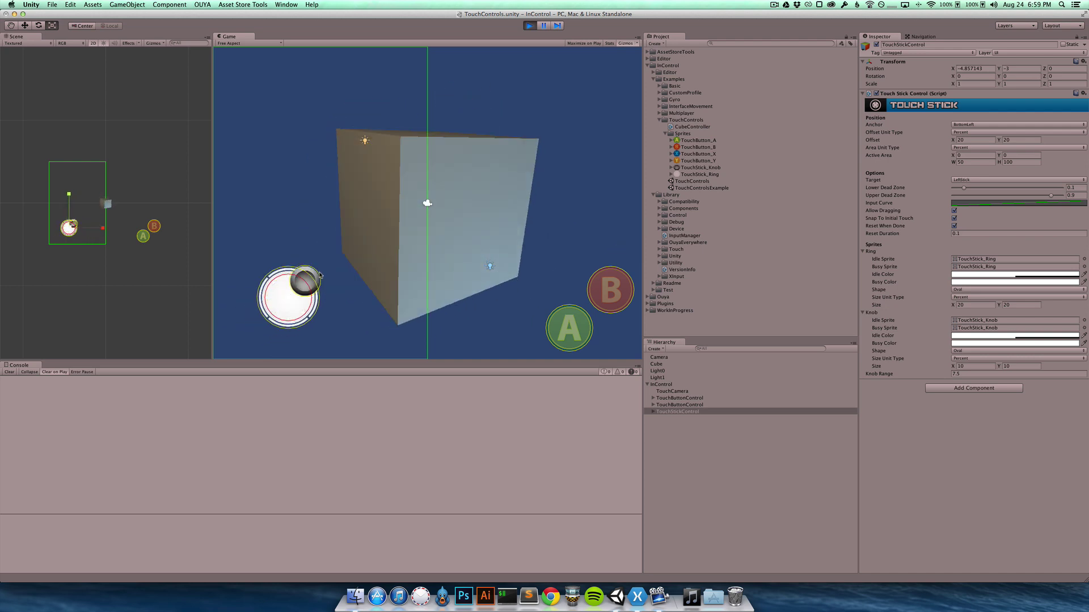
{"action": "left_click_drag", "start_coordinate": [285, 288], "coordinate": [298, 327]}
{"action": "left_click_drag", "start_coordinate": [271, 286], "coordinate": [294, 284]}
Step: Stop Play mode and uncheck the Touch Stick Control component so its ring disappears
{"action": "left_click", "coordinate": [528, 26]}
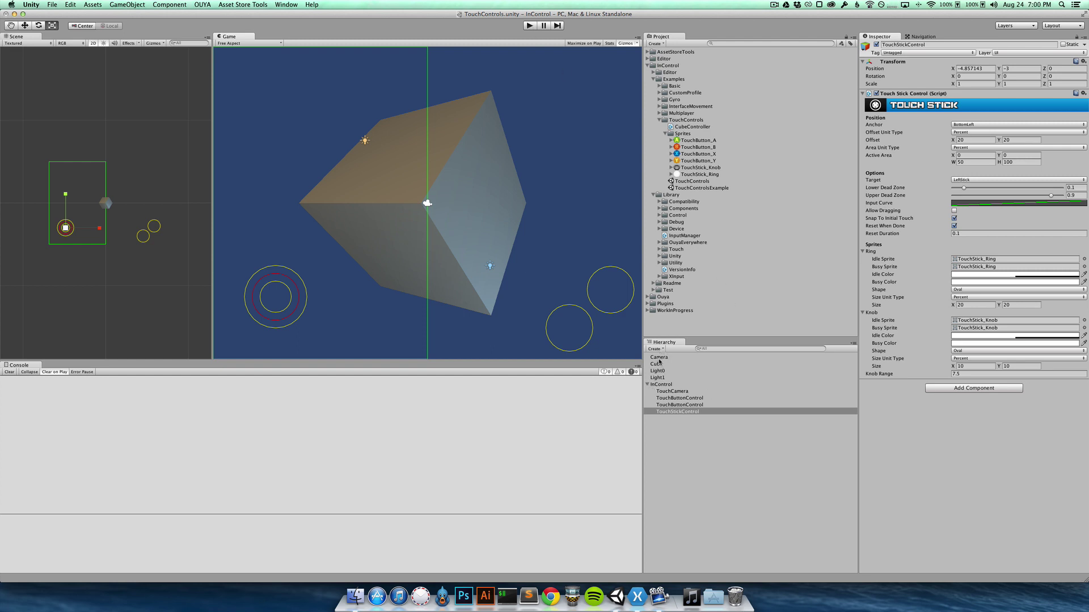
{"action": "left_click", "coordinate": [656, 350]}
{"action": "left_click", "coordinate": [746, 430]}
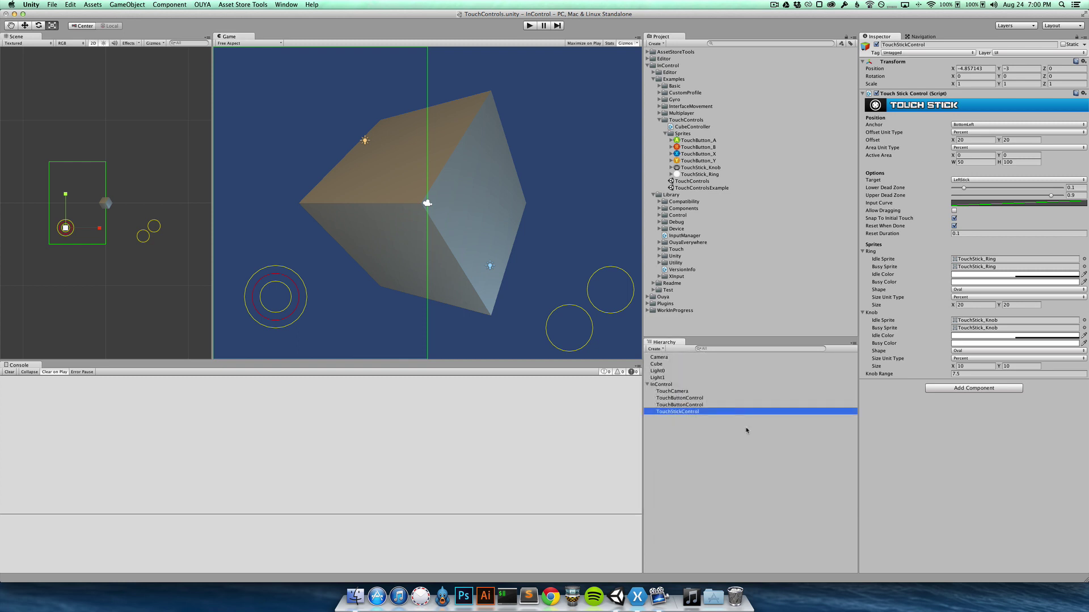
{"action": "right_click", "coordinate": [677, 412]}
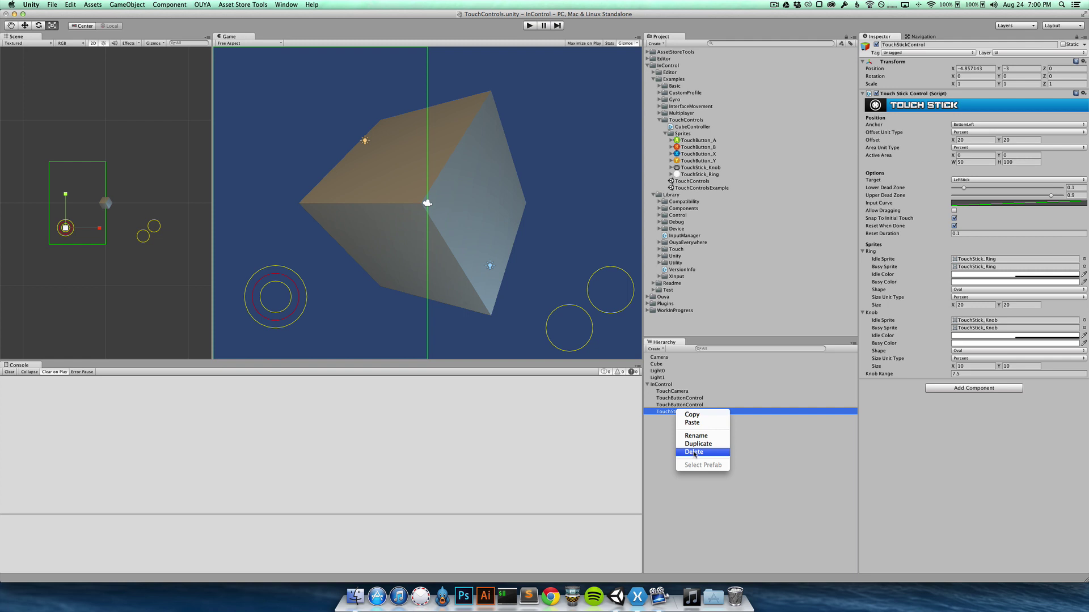
{"action": "left_click", "coordinate": [688, 414]}
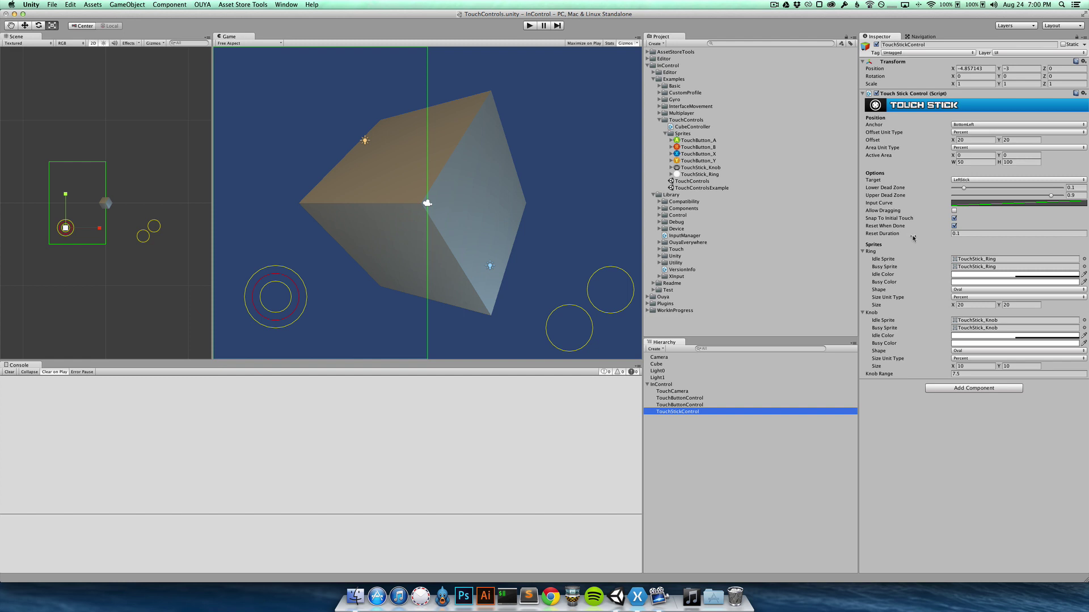
{"action": "left_click", "coordinate": [876, 93]}
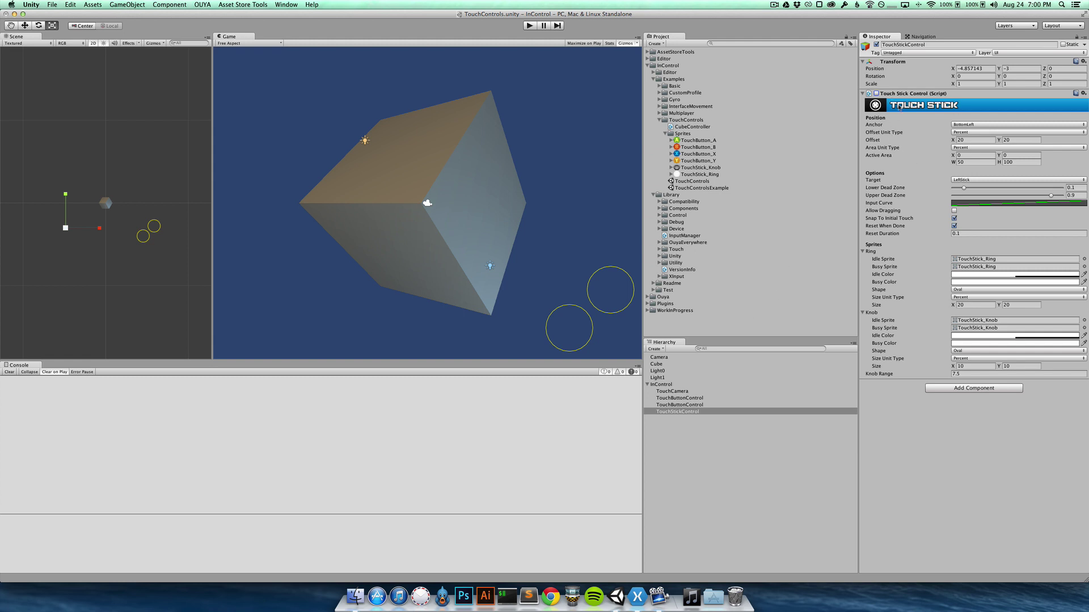
Step: Select InControl and create a TouchSwipeControl with a 25/25/50/50 percent active area
{"action": "left_click", "coordinate": [662, 385]}
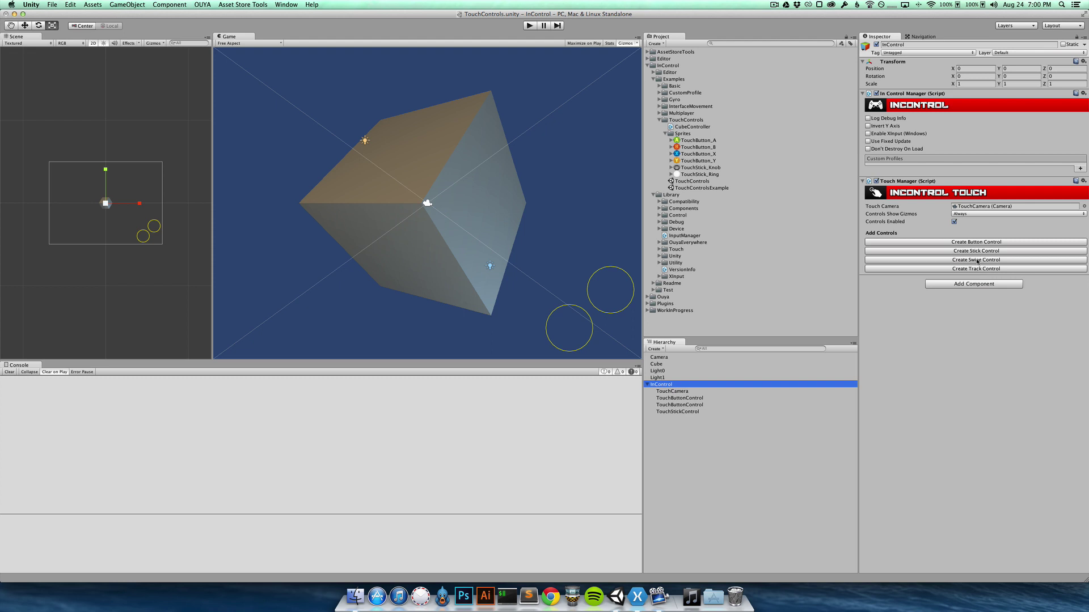
{"action": "left_click", "coordinate": [976, 259]}
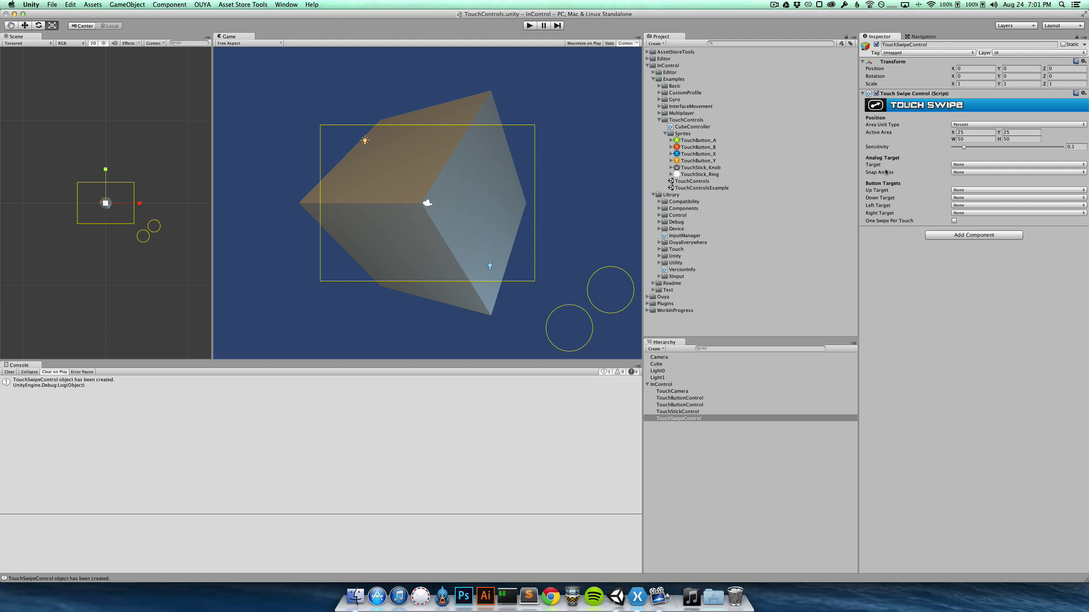
Step: Set the swipe's Analog Target to LeftStick, then play and swipe centrally to spin the cube
{"action": "left_click", "coordinate": [965, 165]}
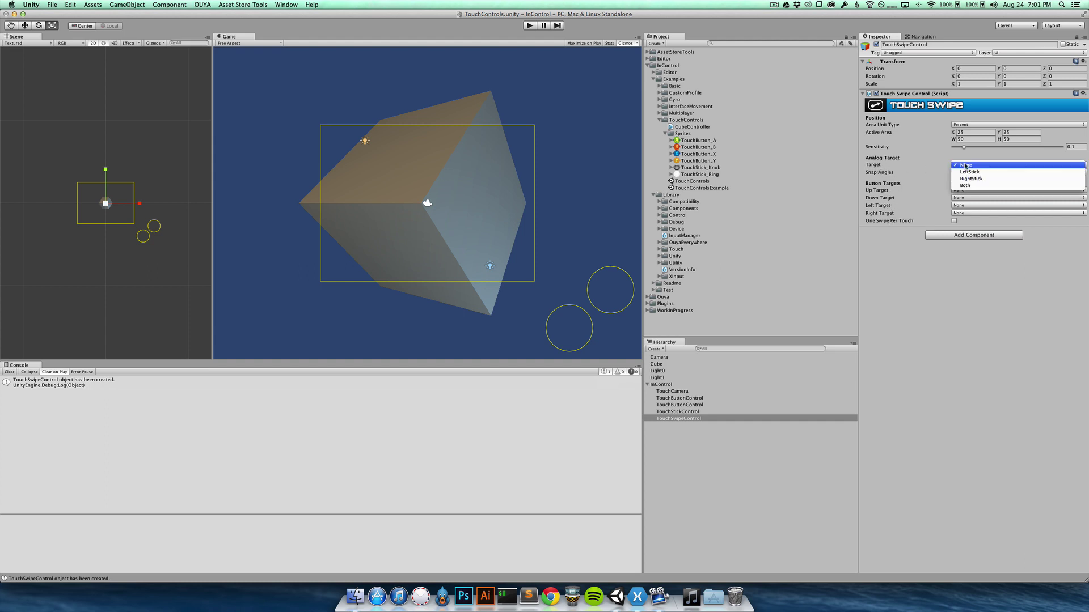
{"action": "left_click", "coordinate": [971, 173]}
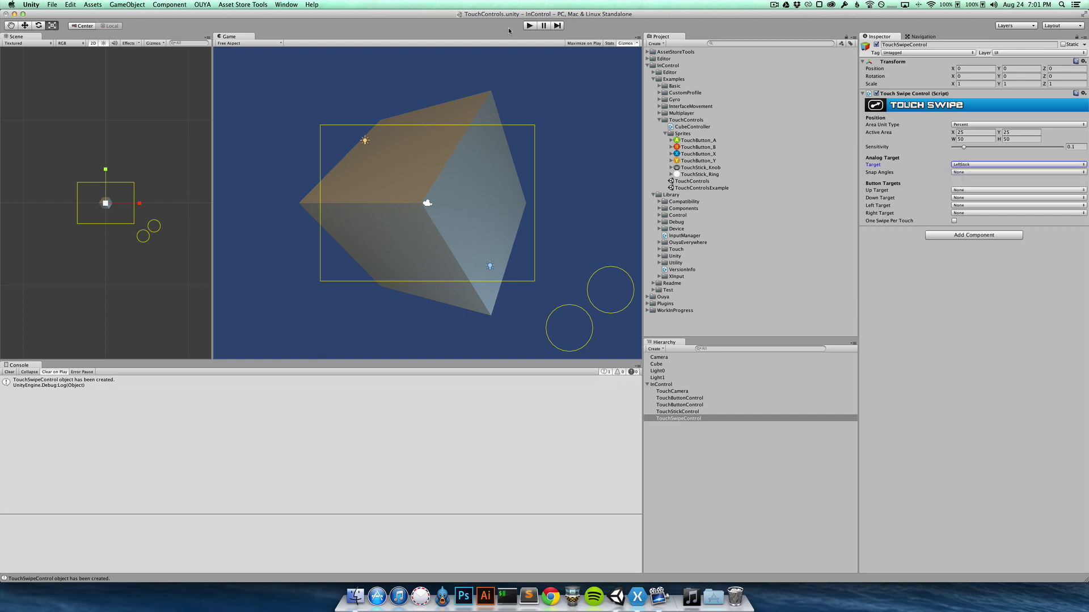
{"action": "left_click", "coordinate": [529, 26]}
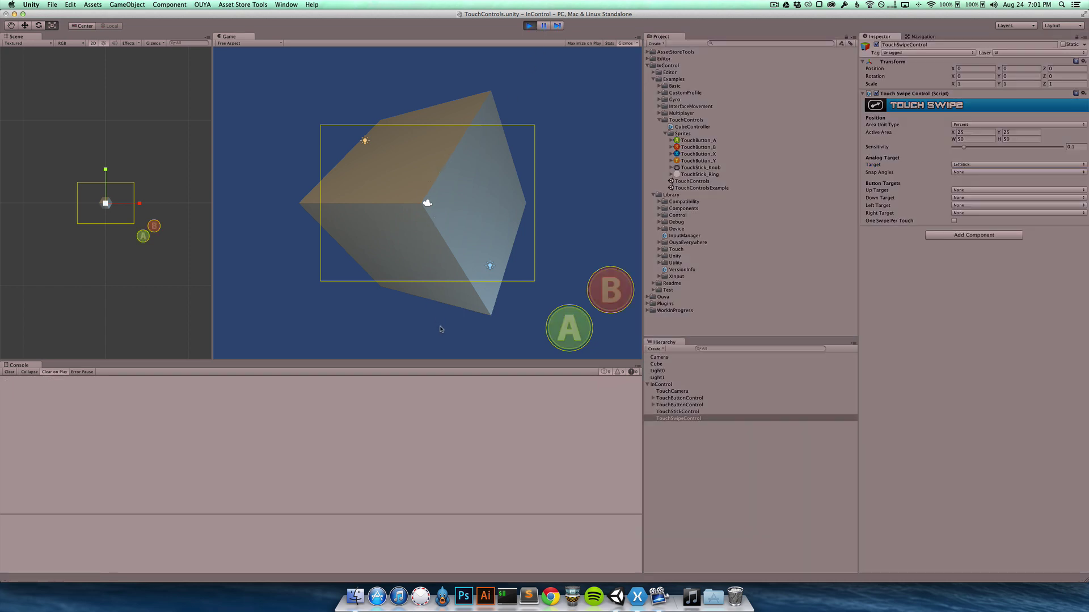
{"action": "left_click_drag", "start_coordinate": [421, 211], "coordinate": [390, 192]}
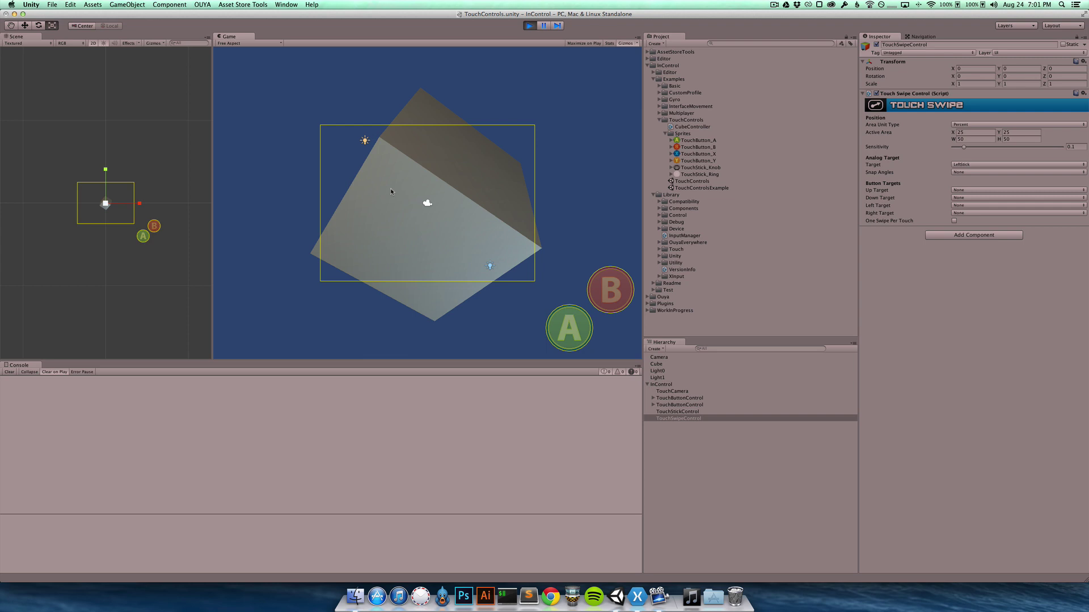
{"action": "left_click_drag", "start_coordinate": [414, 203], "coordinate": [474, 241]}
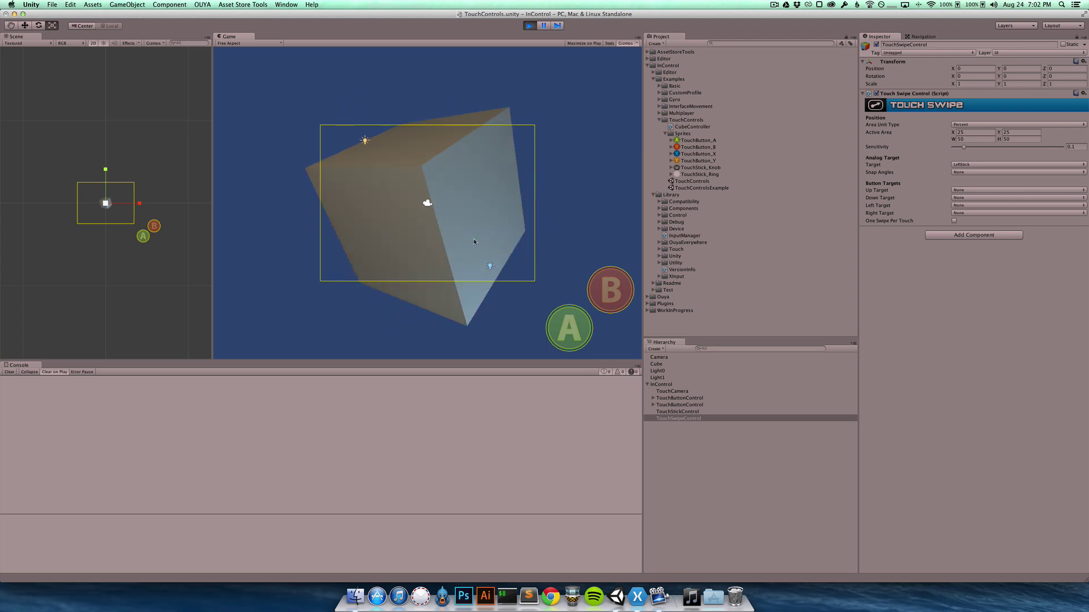
Step: Set swipe Snap Angles to Four and test a swipe across the running Game view
{"action": "left_click", "coordinate": [982, 173]}
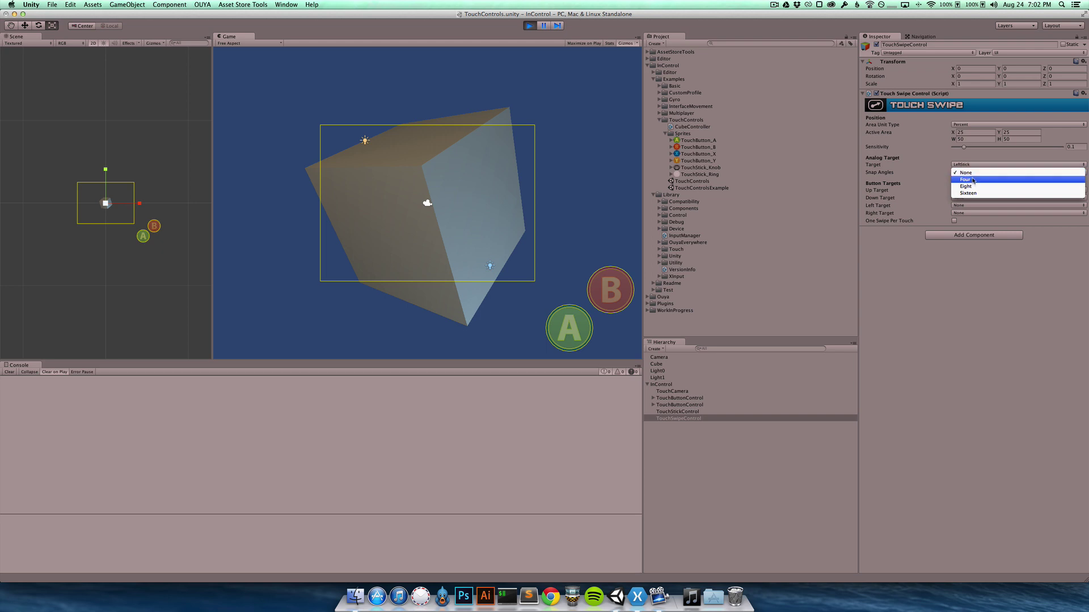
{"action": "left_click", "coordinate": [967, 180]}
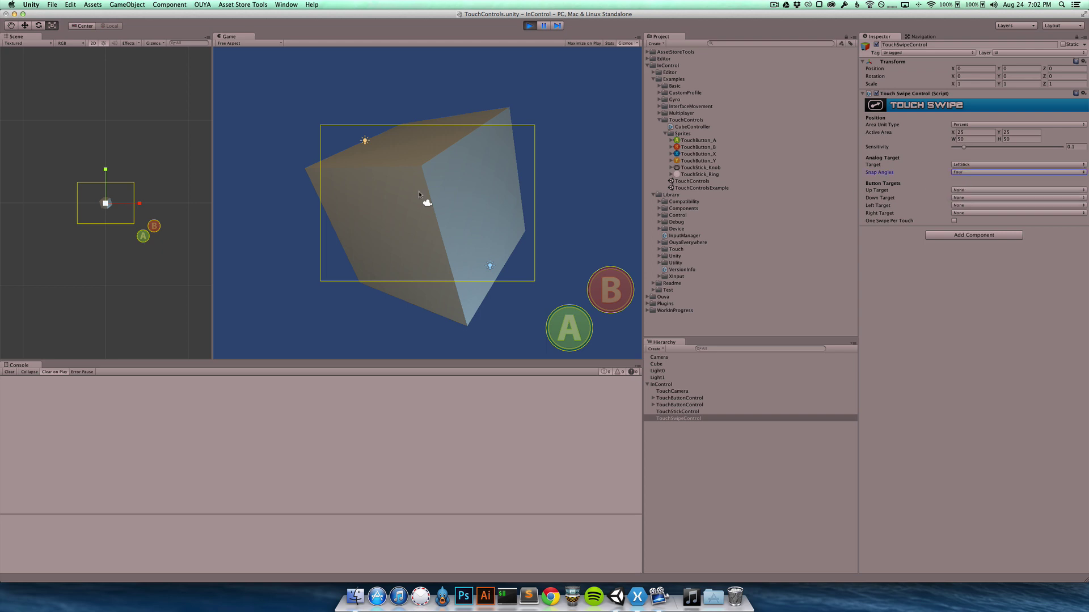
{"action": "left_click", "coordinate": [432, 211]}
{"action": "left_click_drag", "start_coordinate": [432, 213], "coordinate": [481, 180]}
Step: Return Snap Angles to None and bring up the Analog Target choices
{"action": "left_click", "coordinate": [961, 172]}
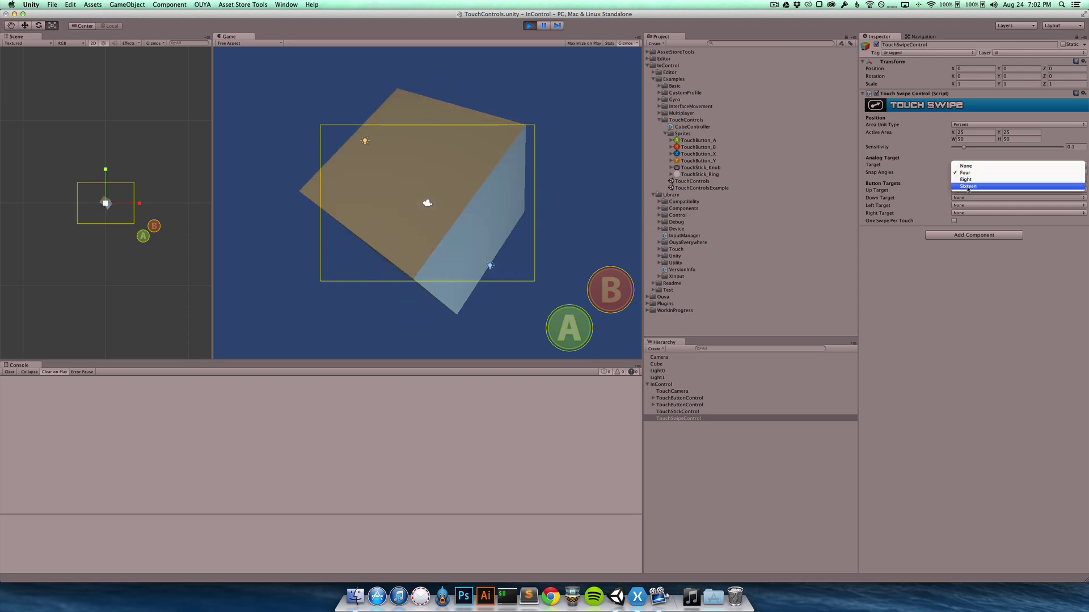
{"action": "left_click", "coordinate": [963, 166]}
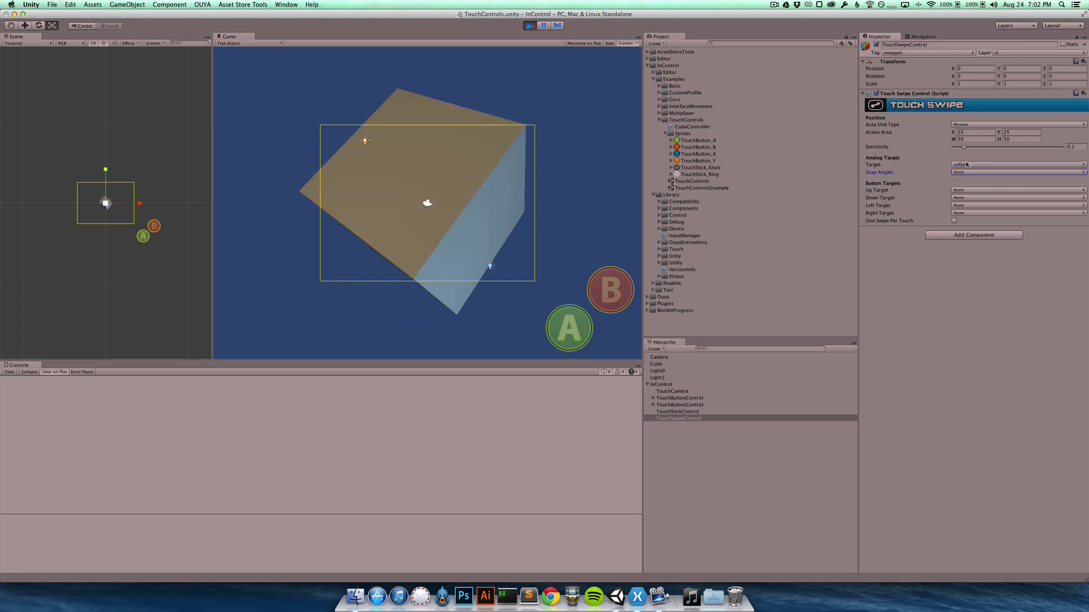
{"action": "left_click", "coordinate": [963, 165]}
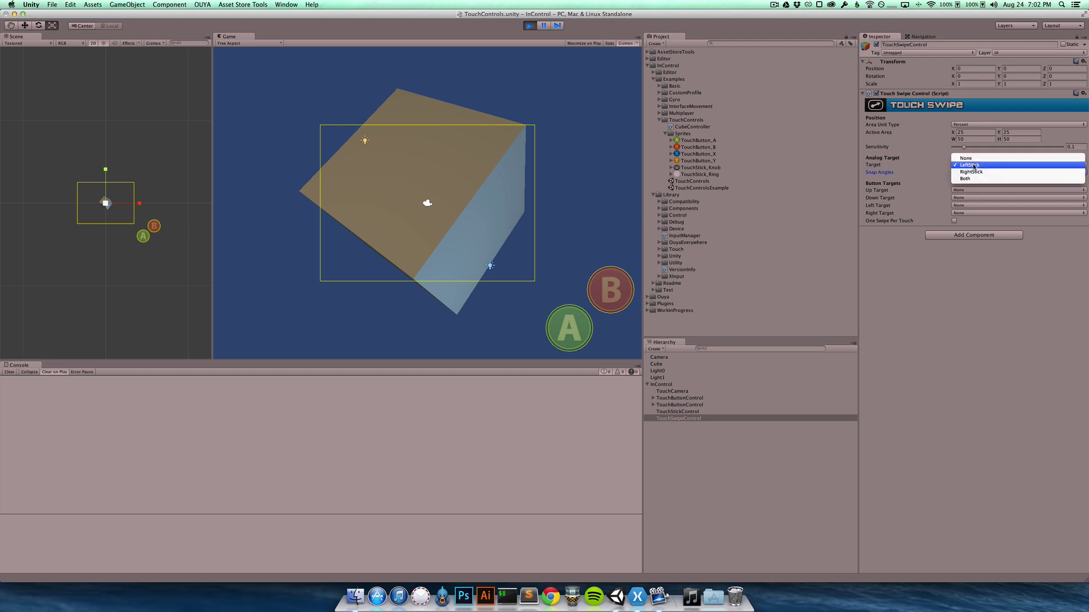
Step: Set Analog Target to None and map up/down/left/right swipes to DPadUp, DPadDown, DPadLeft, DPadRight
{"action": "left_click", "coordinate": [962, 158]}
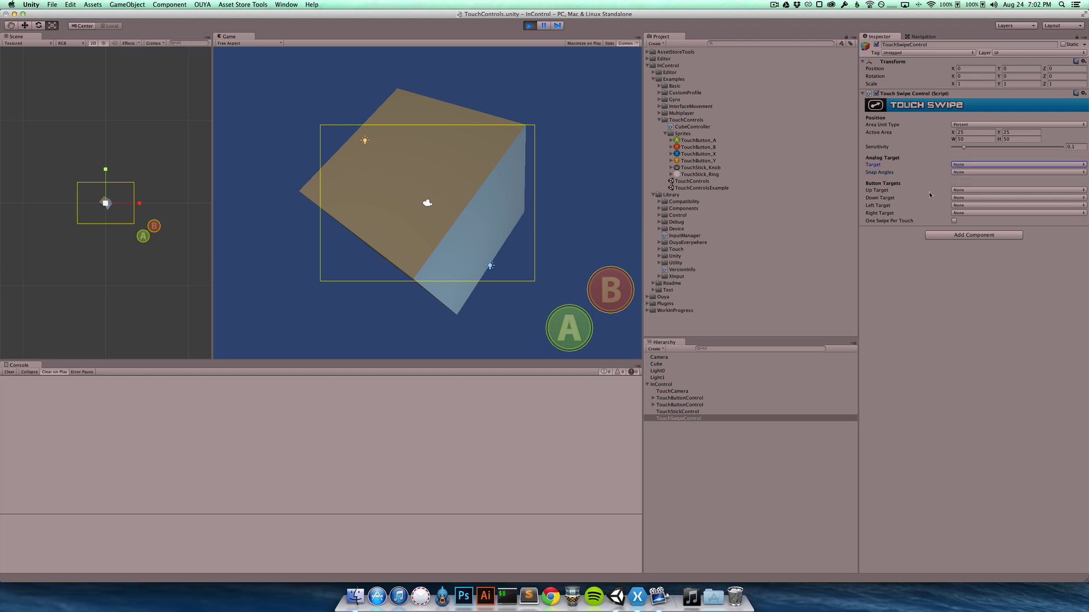
{"action": "left_click", "coordinate": [975, 191]}
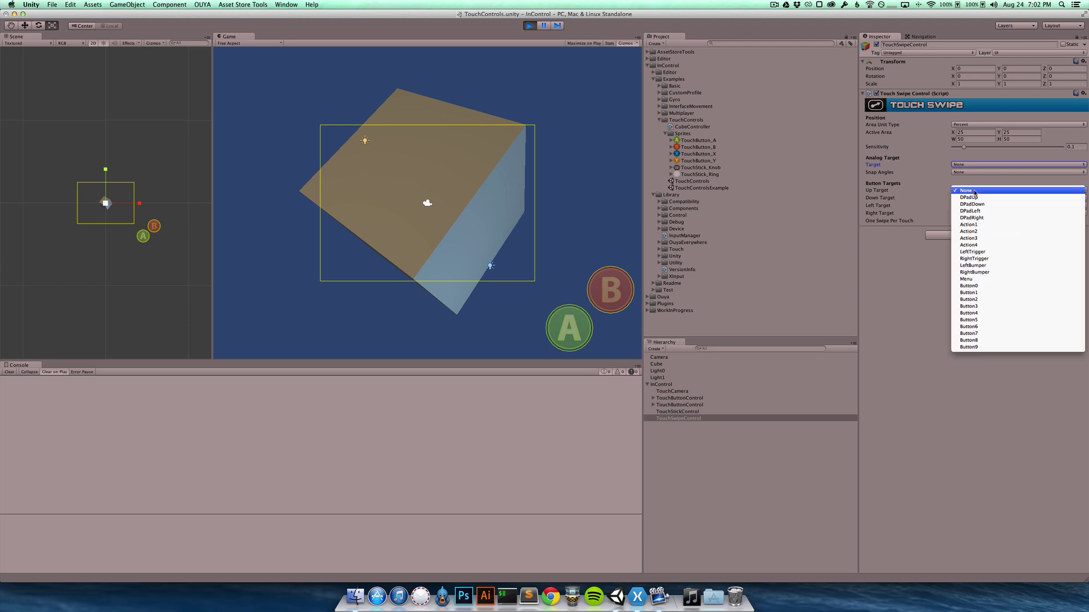
{"action": "left_click", "coordinate": [976, 198]}
{"action": "left_click", "coordinate": [971, 198]}
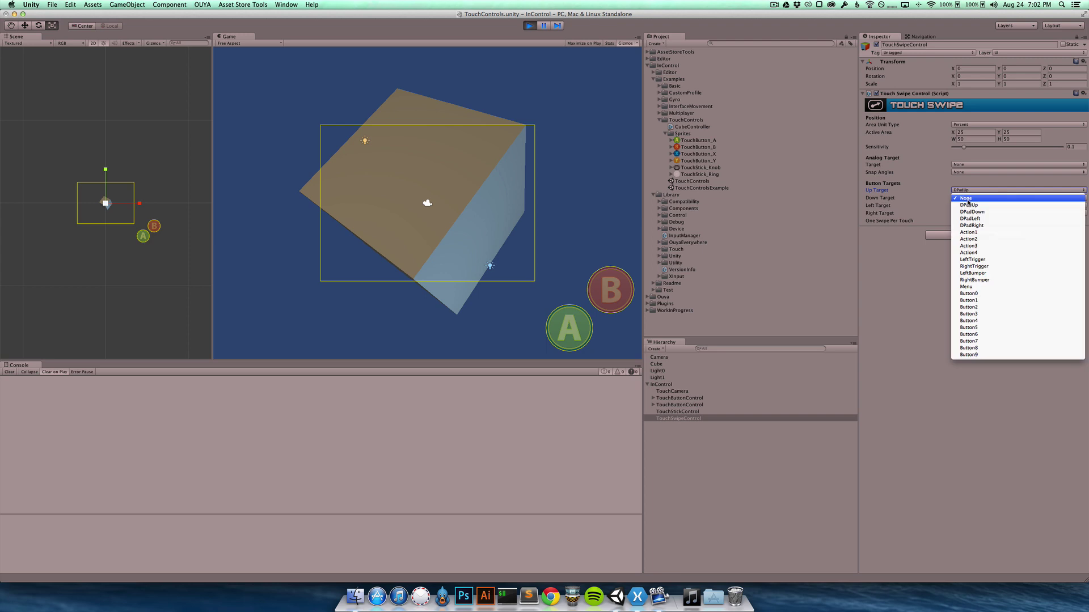
{"action": "left_click", "coordinate": [970, 212]}
{"action": "left_click", "coordinate": [969, 205]}
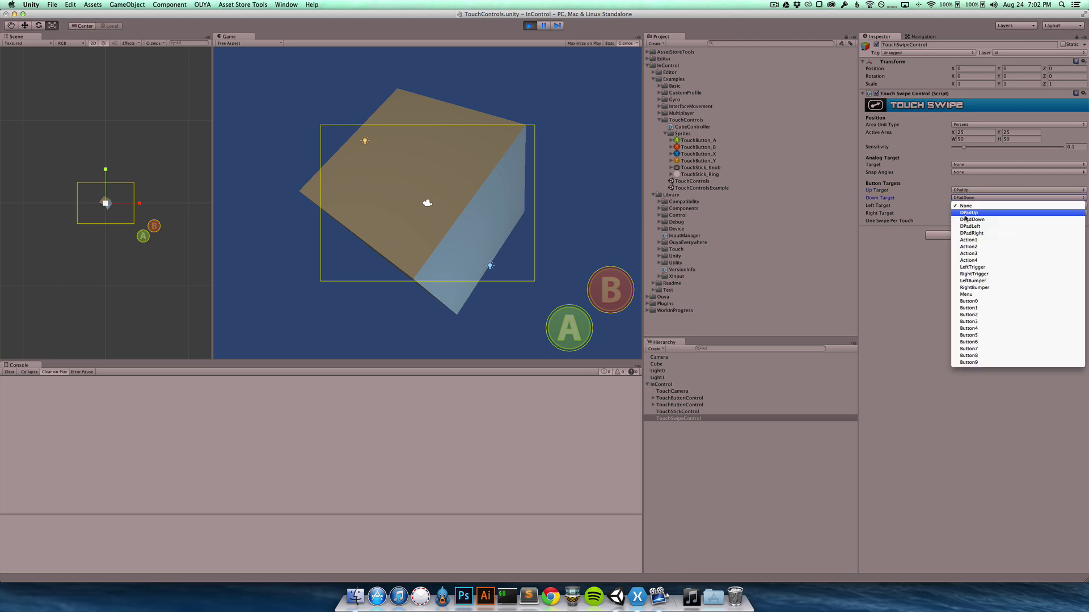
{"action": "left_click", "coordinate": [971, 226]}
{"action": "left_click", "coordinate": [966, 214]}
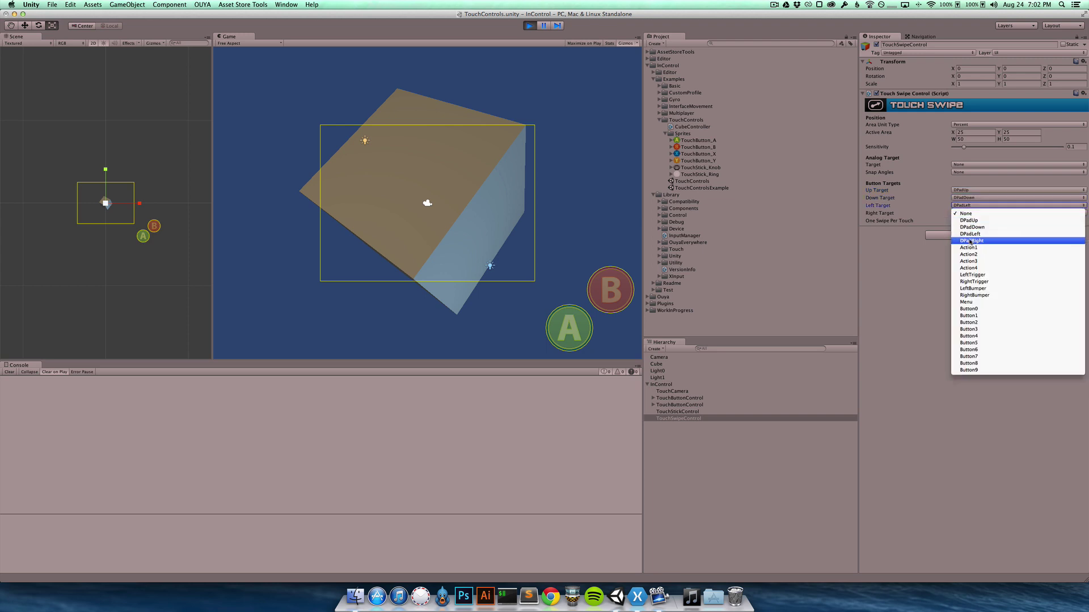
{"action": "left_click", "coordinate": [971, 239]}
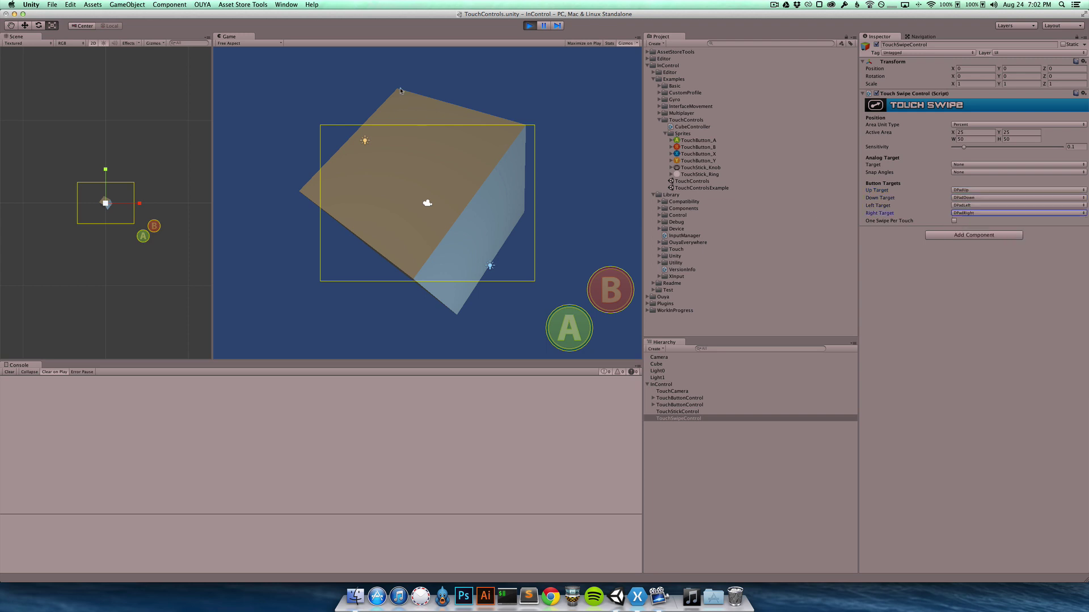
Step: Swipe left, across and up in the Game view to turn the cube via DPad targets
{"action": "left_click", "coordinate": [420, 224]}
{"action": "left_click_drag", "start_coordinate": [440, 227], "coordinate": [465, 211]}
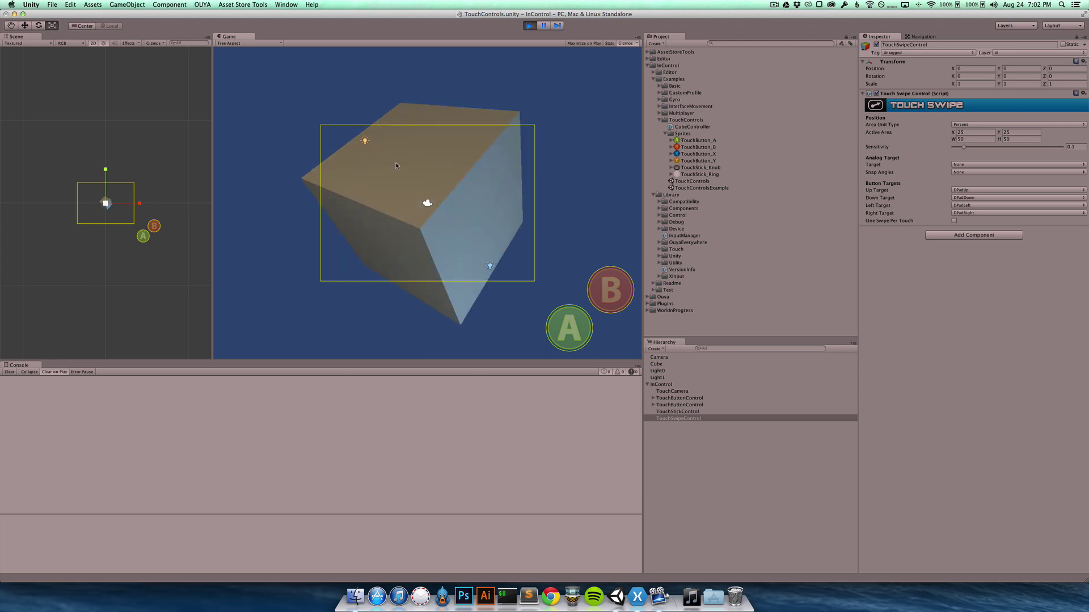
{"action": "left_click_drag", "start_coordinate": [396, 162], "coordinate": [464, 167]}
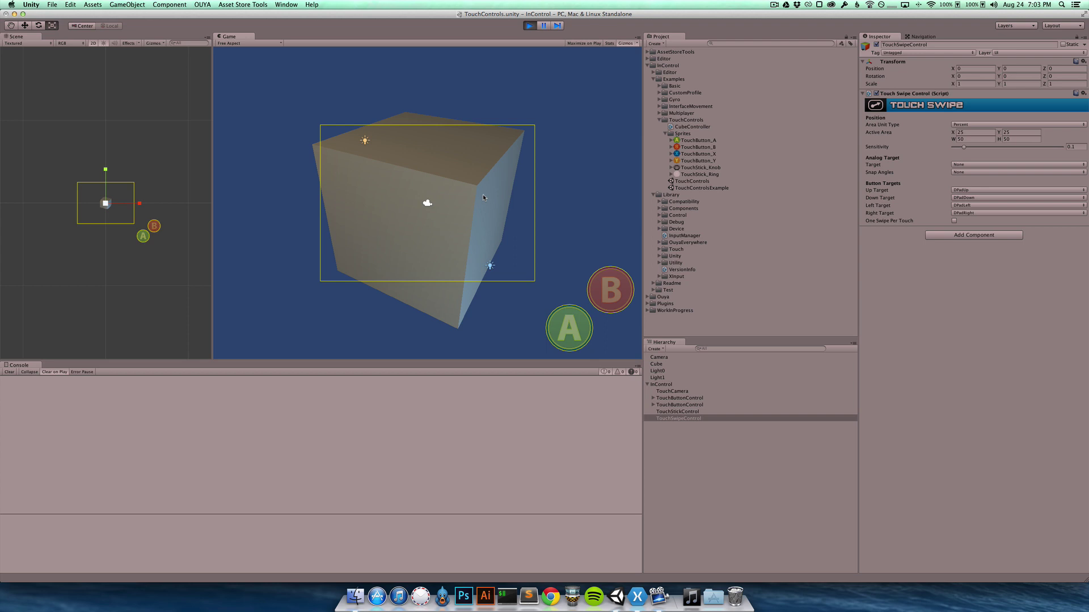
{"action": "left_click_drag", "start_coordinate": [481, 194], "coordinate": [490, 176]}
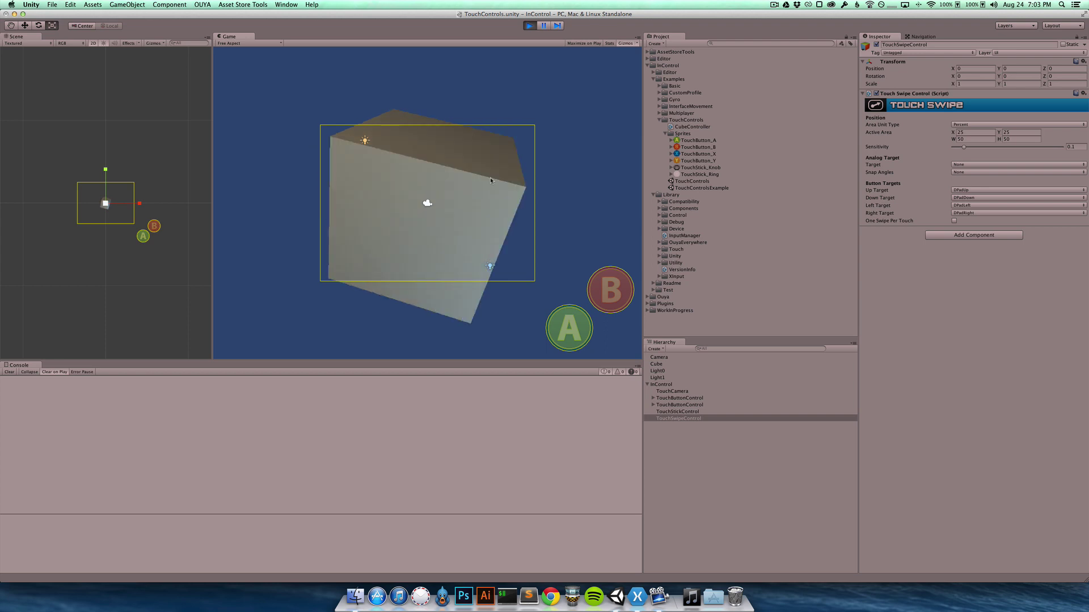
Step: Tick One Swipe Per Touch, test several swipes on the cube, then untick it
{"action": "left_click", "coordinate": [953, 221]}
{"action": "left_click_drag", "start_coordinate": [438, 226], "coordinate": [527, 219]}
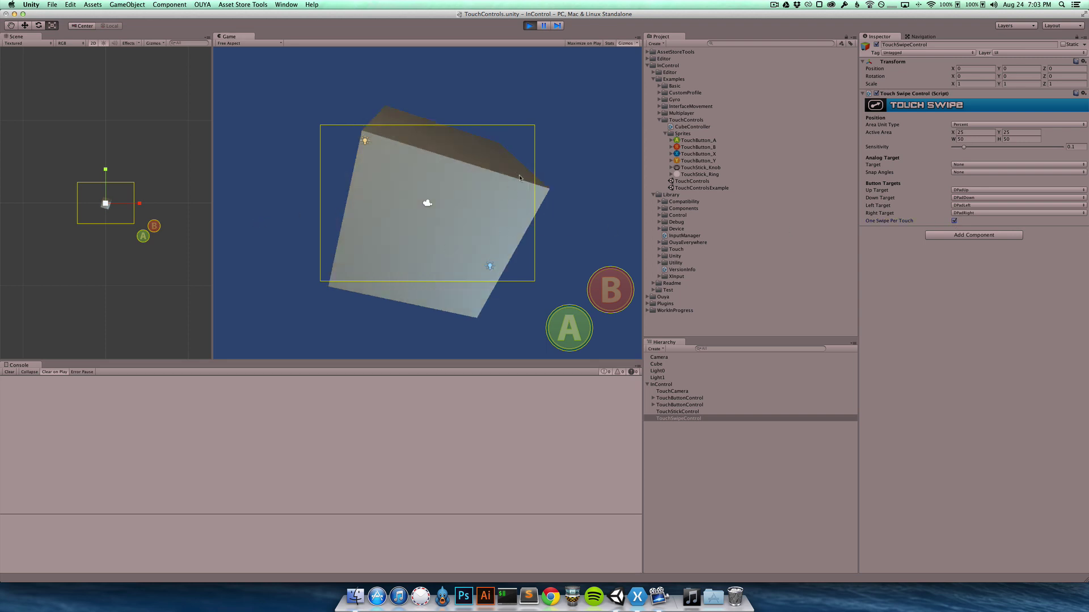
{"action": "left_click_drag", "start_coordinate": [394, 220], "coordinate": [500, 221]}
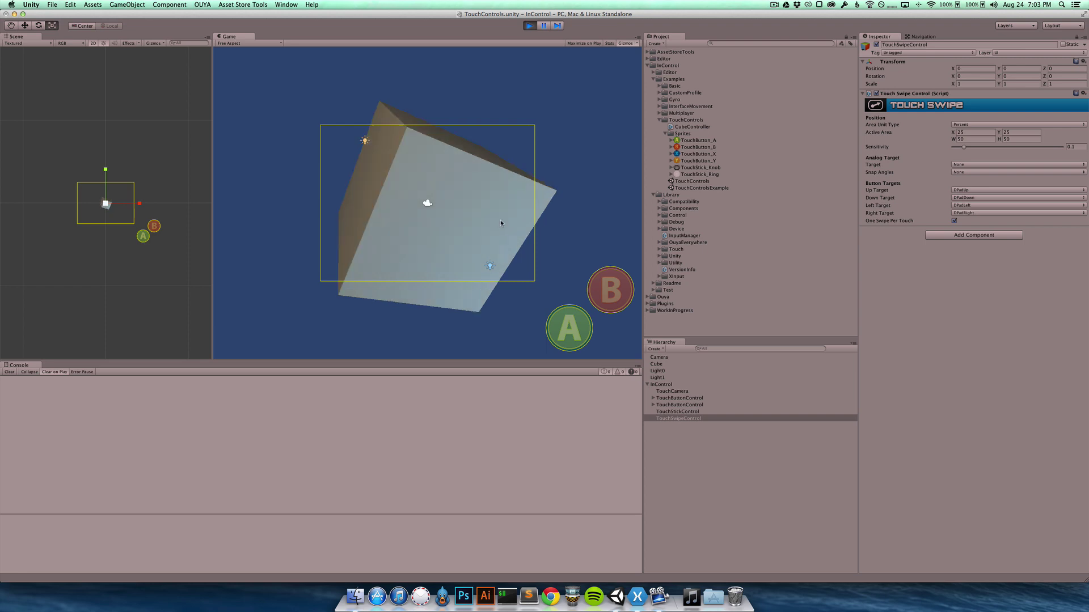
{"action": "left_click_drag", "start_coordinate": [415, 224], "coordinate": [546, 234]}
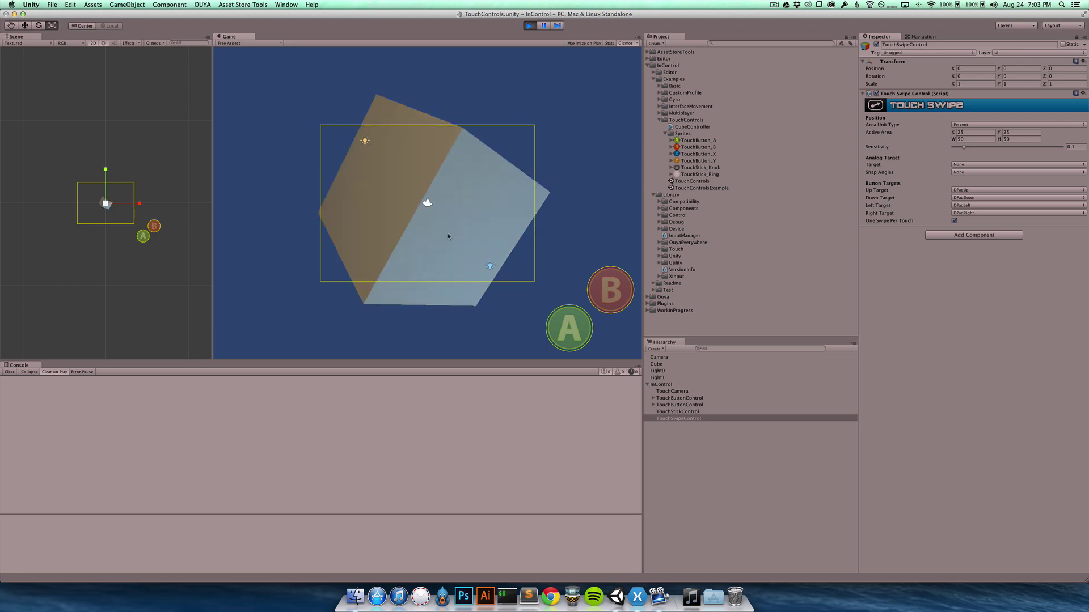
{"action": "mouse_move", "coordinate": [443, 247]}
{"action": "left_mouse_down"}
{"action": "mouse_move", "coordinate": [441, 170]}
{"action": "mouse_move", "coordinate": [444, 236]}
{"action": "left_mouse_up"}
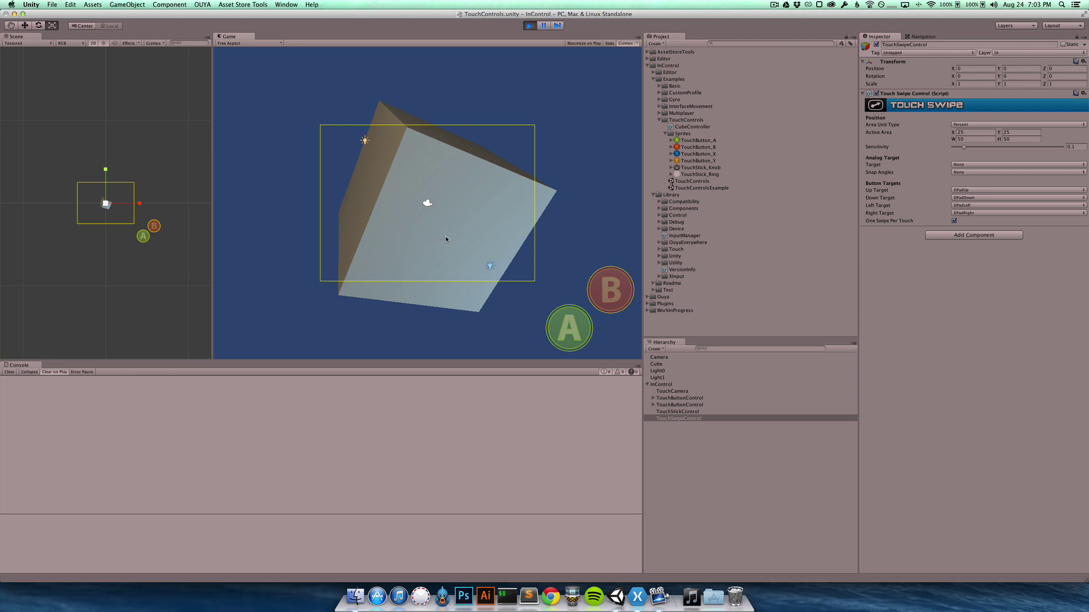
{"action": "left_click", "coordinate": [955, 221]}
Step: Exit Play mode, delete TouchSwipeControl from the Hierarchy, and select the InControl object
{"action": "left_click", "coordinate": [530, 25]}
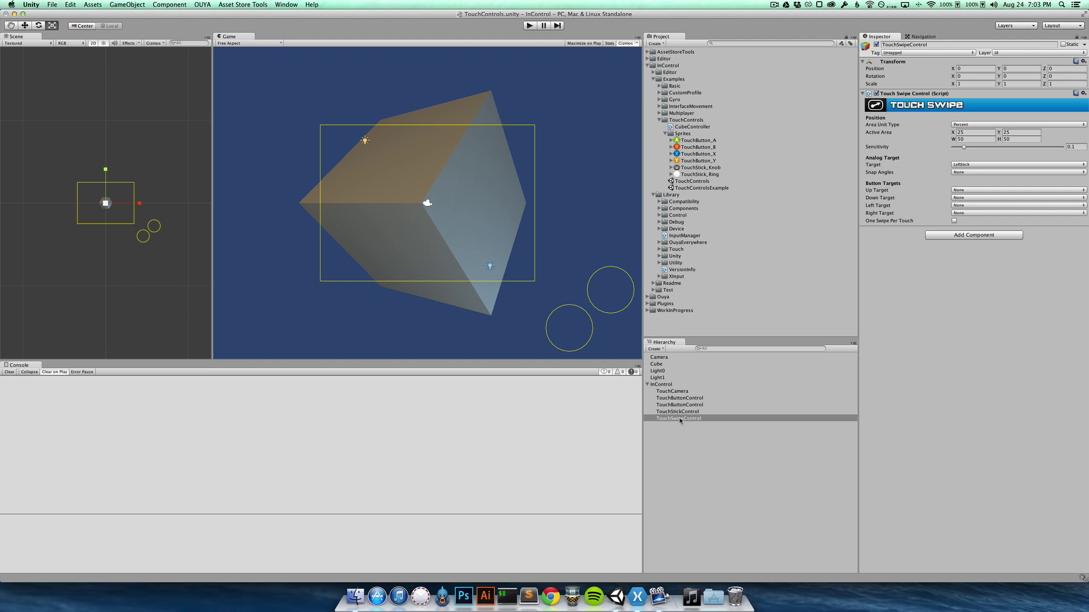
{"action": "right_click", "coordinate": [681, 420]}
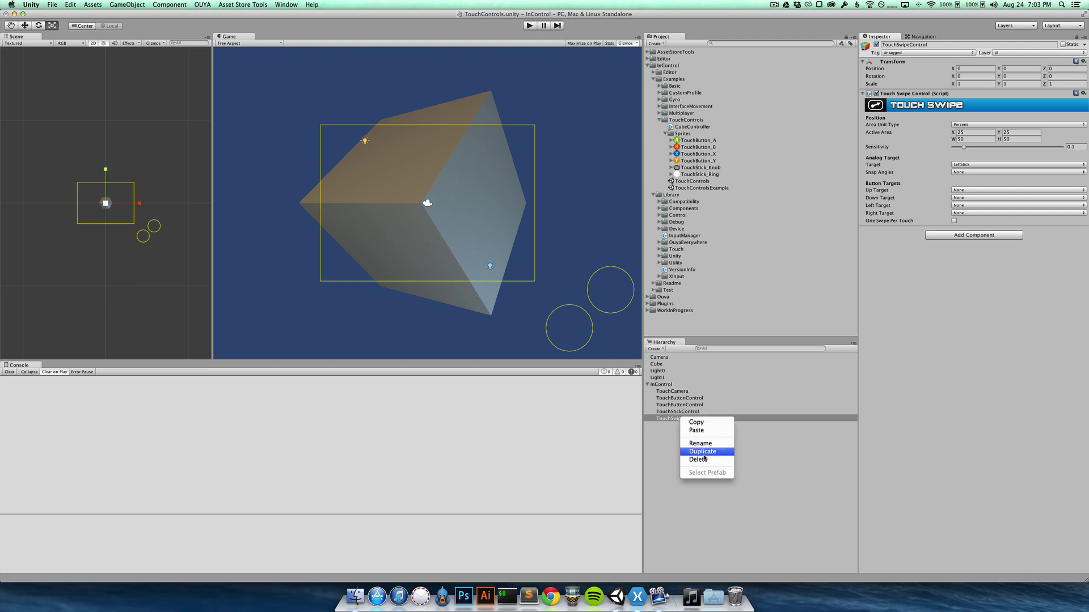
{"action": "left_click", "coordinate": [704, 463]}
{"action": "left_click", "coordinate": [685, 384]}
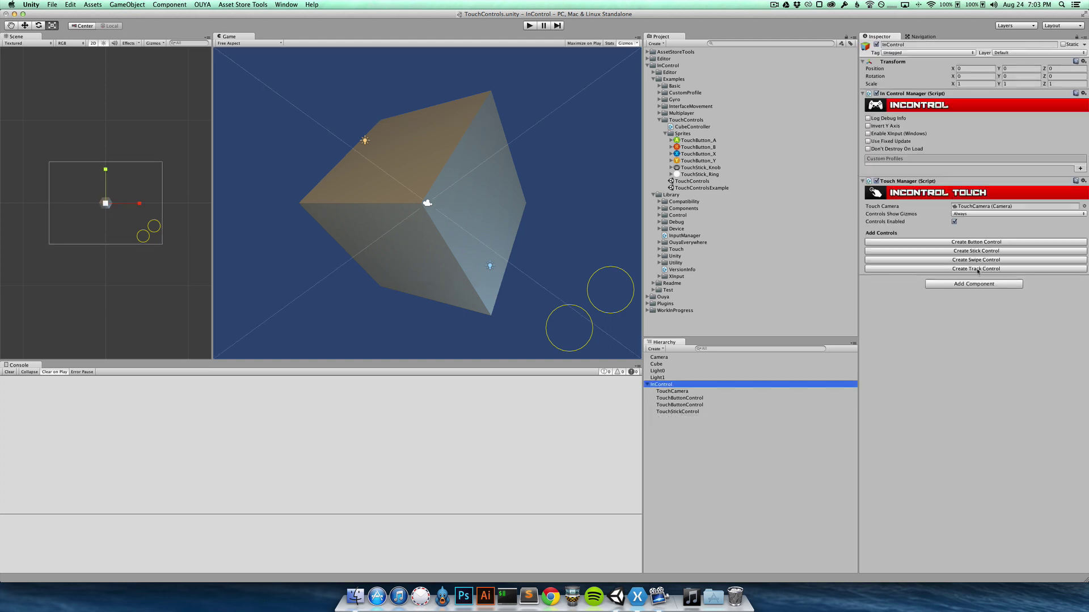
Step: Add a TouchTrackControl with a 25/25/50/50 percent area targeting LeftStick, then enter Play mode
{"action": "left_click", "coordinate": [976, 269]}
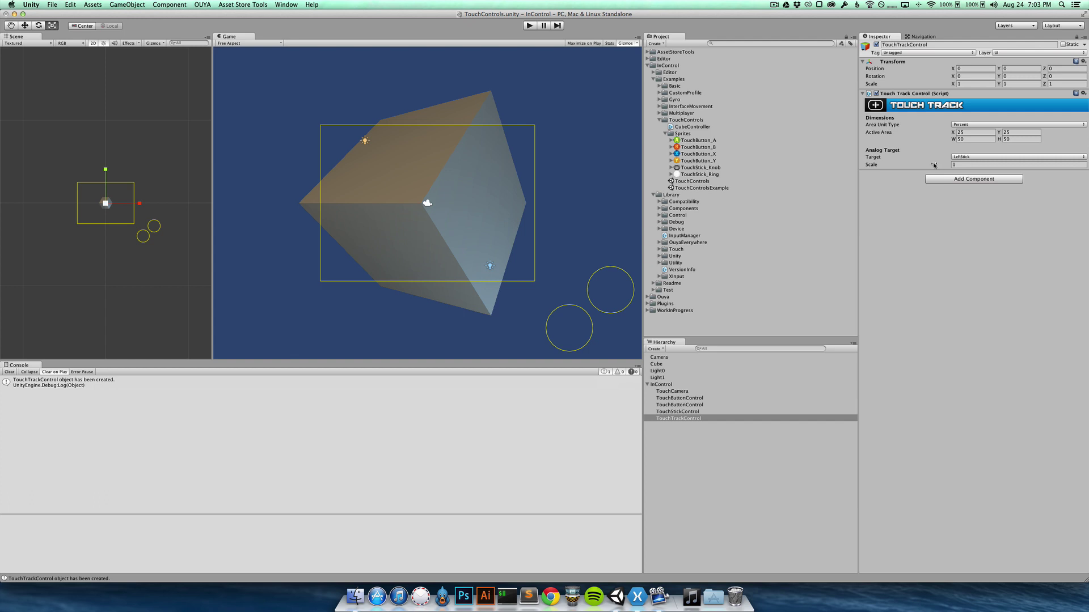
{"action": "left_click", "coordinate": [529, 25]}
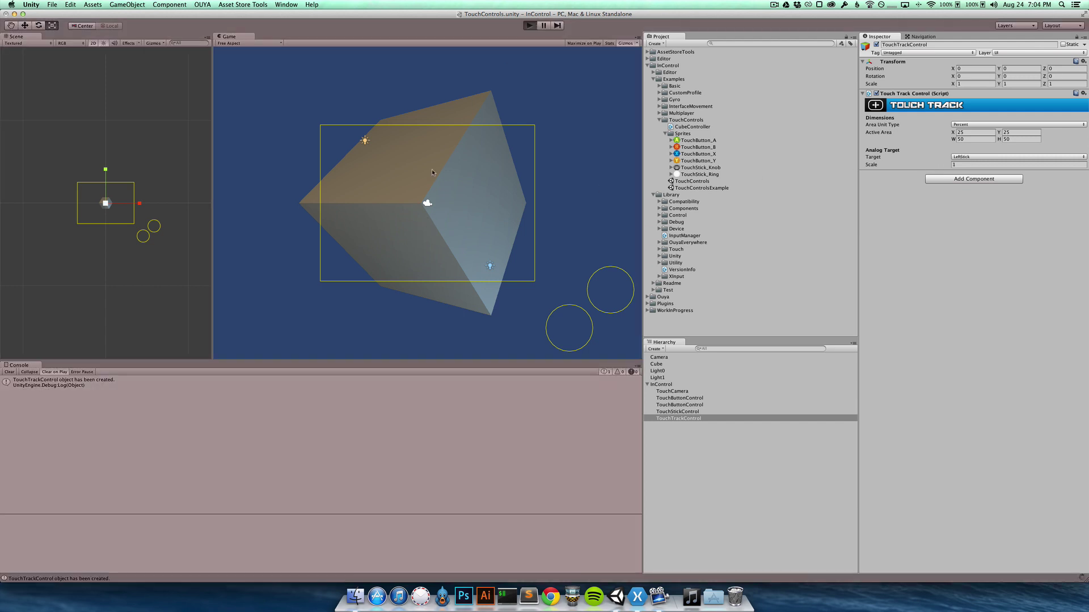